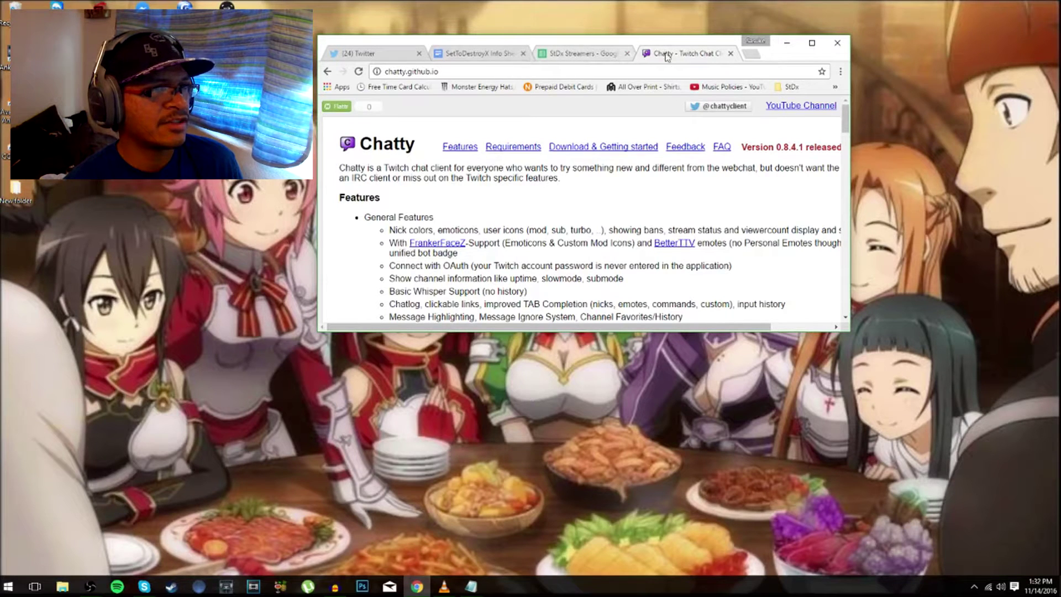
Step: Look through the team members' Twitch URLs in the StDx Streamers spreadsheet
{"action": "left_click", "coordinate": [583, 53]}
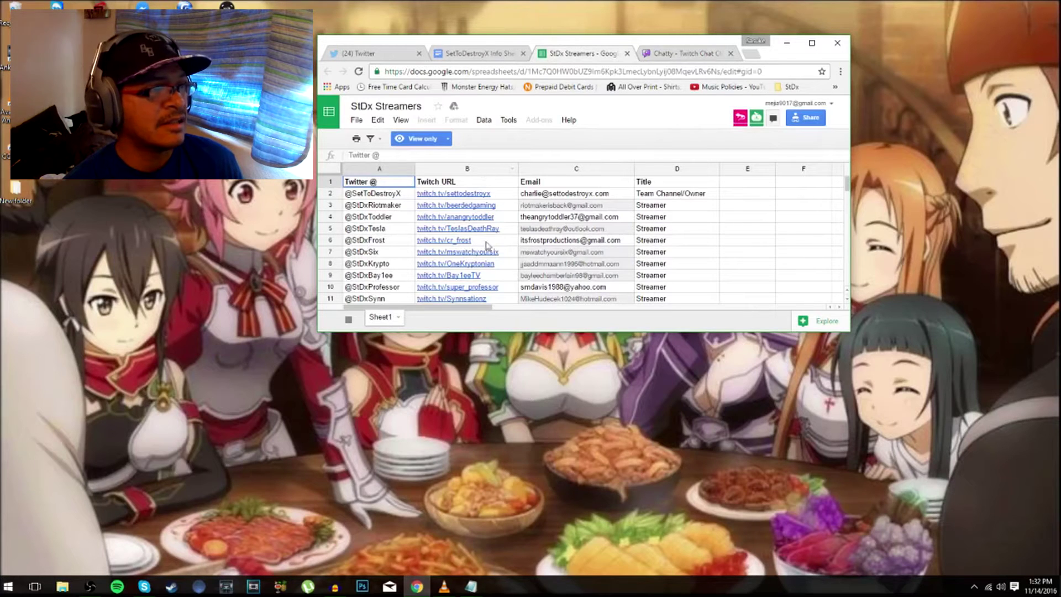
{"action": "scroll", "coordinate": [486, 246], "scroll_direction": "down", "scroll_amount": 10}
{"action": "scroll", "coordinate": [497, 222], "scroll_direction": "up", "scroll_amount": 10}
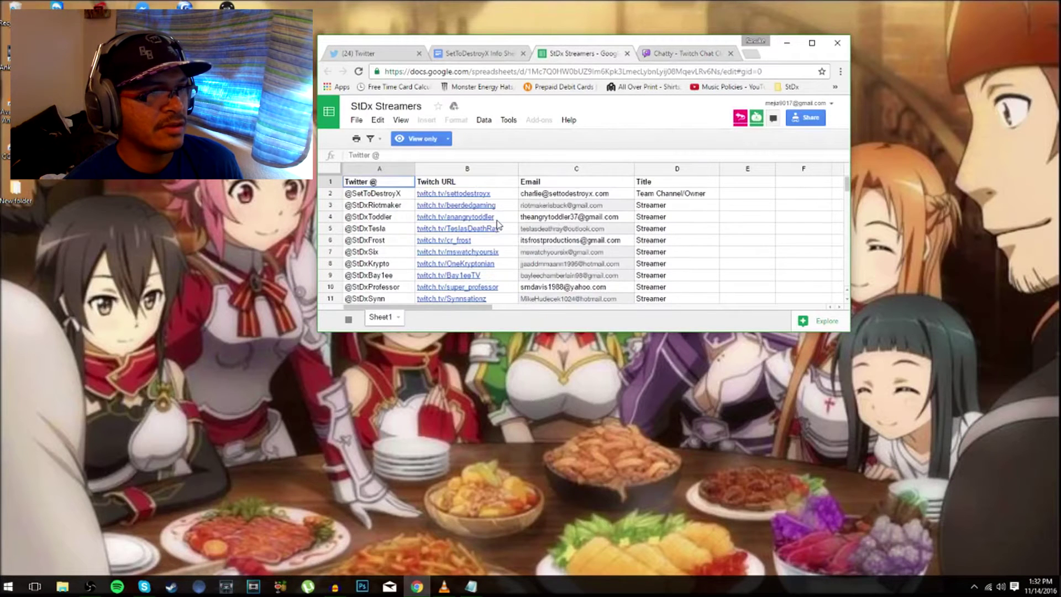
{"action": "mouse_move", "coordinate": [497, 223]}
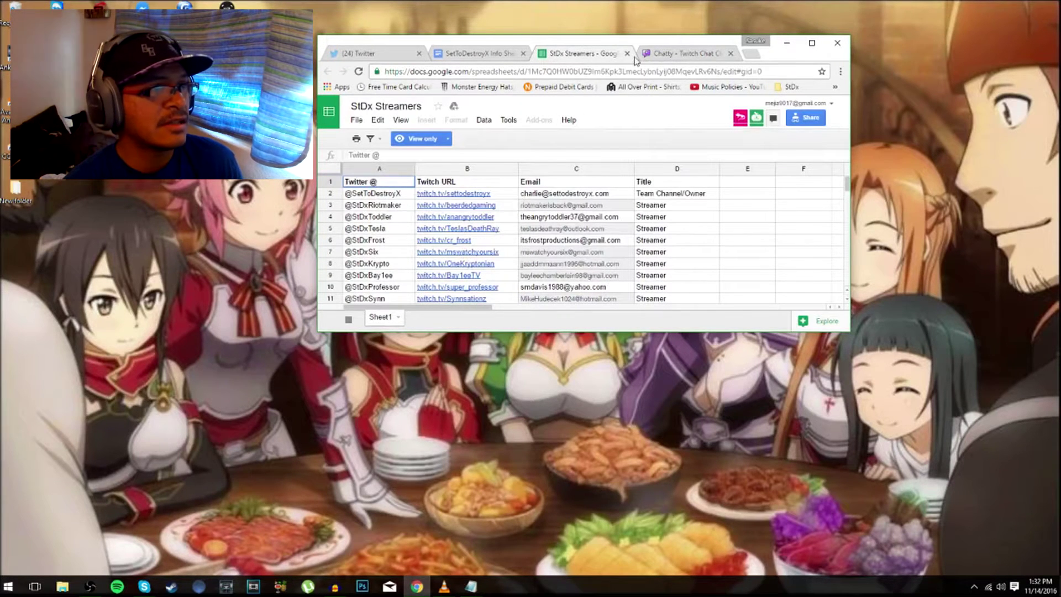
Step: Find the Download & Getting started section on the Chatty website in a maximized browser, and check the linked Java download page
{"action": "left_click", "coordinate": [680, 53]}
{"action": "scroll", "coordinate": [518, 258], "scroll_direction": "down", "scroll_amount": 1}
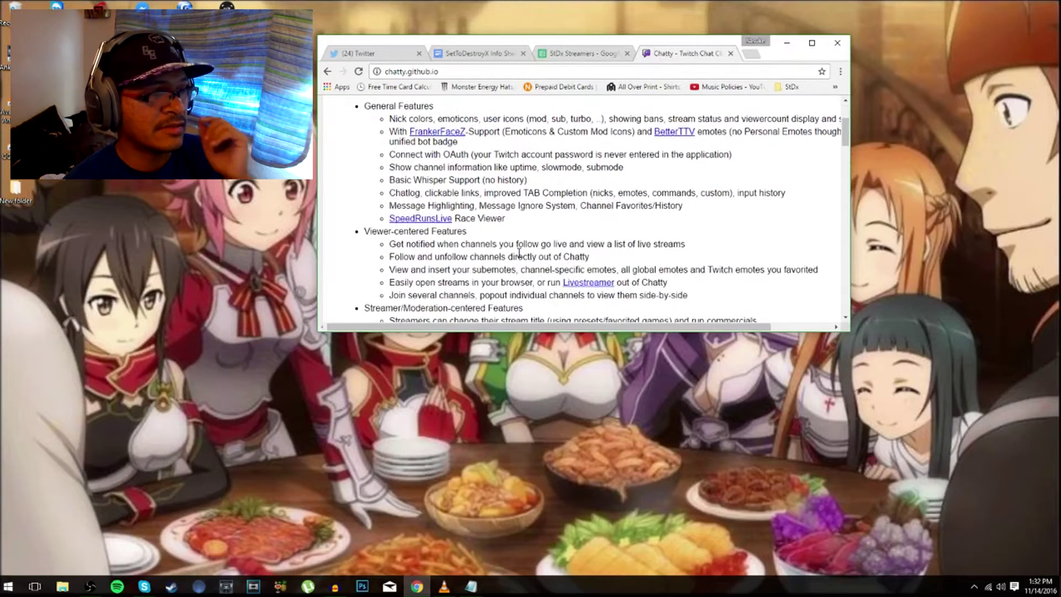
{"action": "scroll", "coordinate": [518, 258], "scroll_direction": "up", "scroll_amount": 2}
{"action": "left_click", "coordinate": [817, 43]}
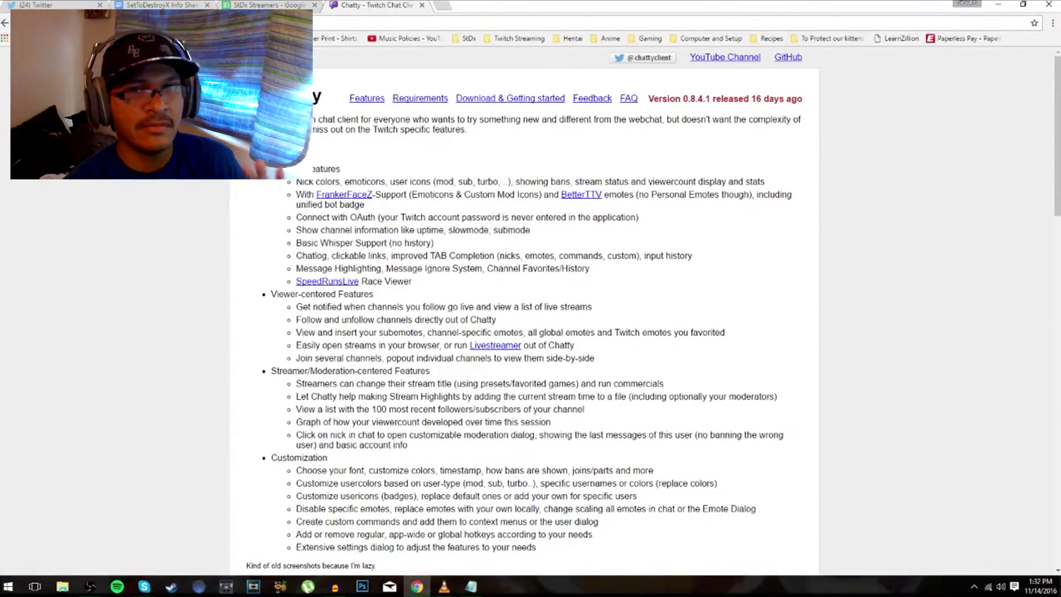
{"action": "scroll", "coordinate": [154, 308], "scroll_direction": "down", "scroll_amount": 13}
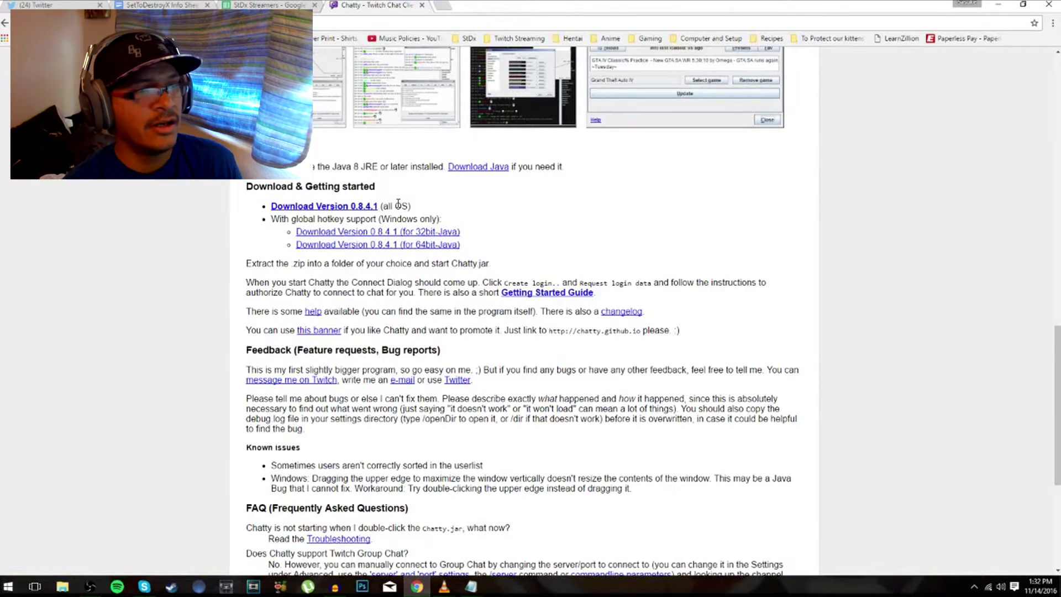
{"action": "left_click", "coordinate": [478, 168]}
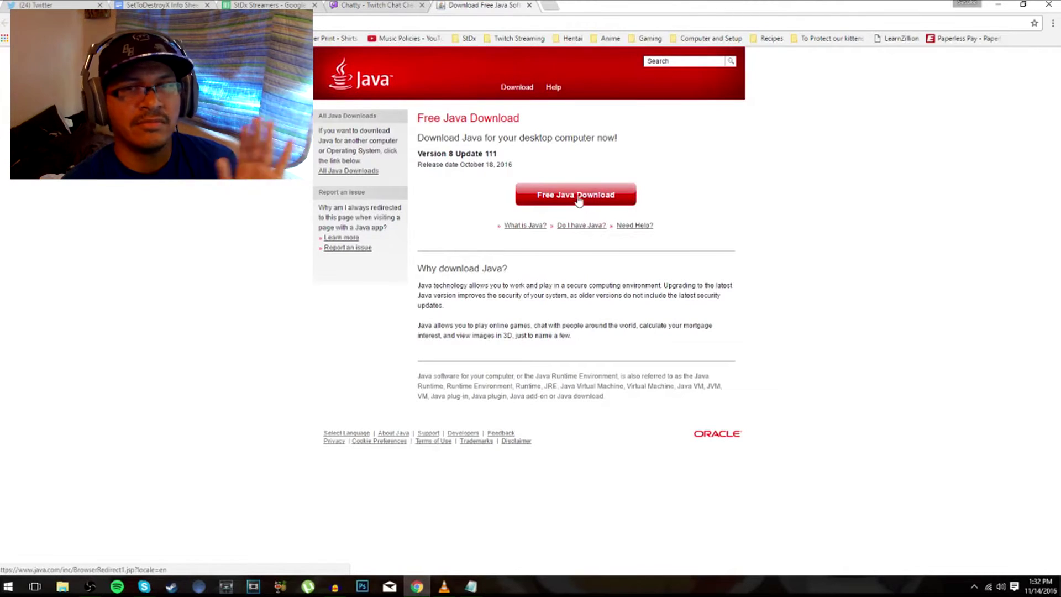
{"action": "middle_click", "coordinate": [478, 7]}
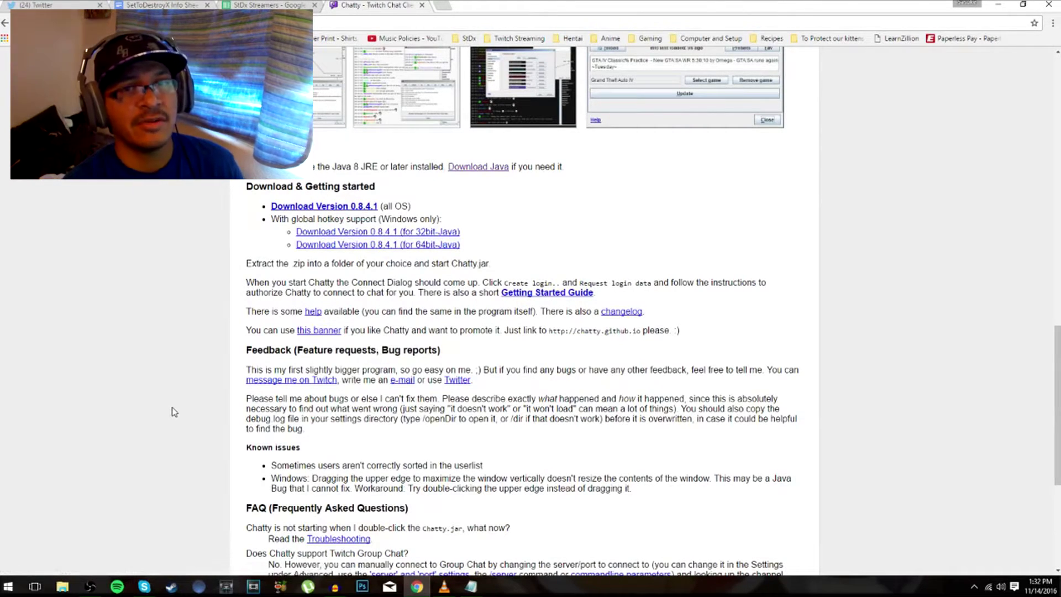
Step: Check the computer's system type in the Windows System information, and close it
{"action": "left_click", "coordinate": [9, 585]}
{"action": "right_click", "coordinate": [8, 584]}
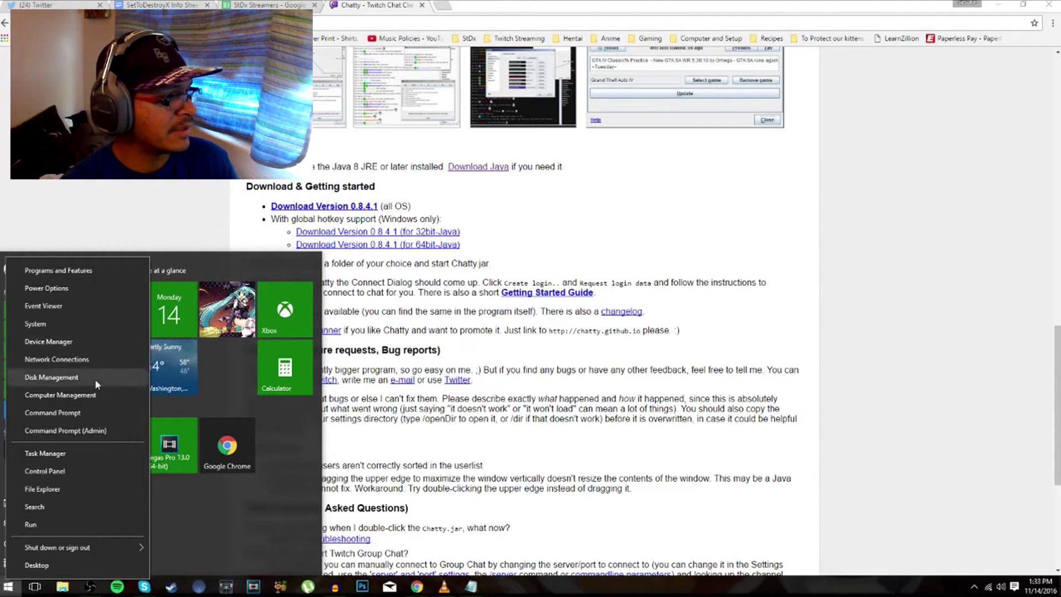
{"action": "left_click", "coordinate": [78, 325]}
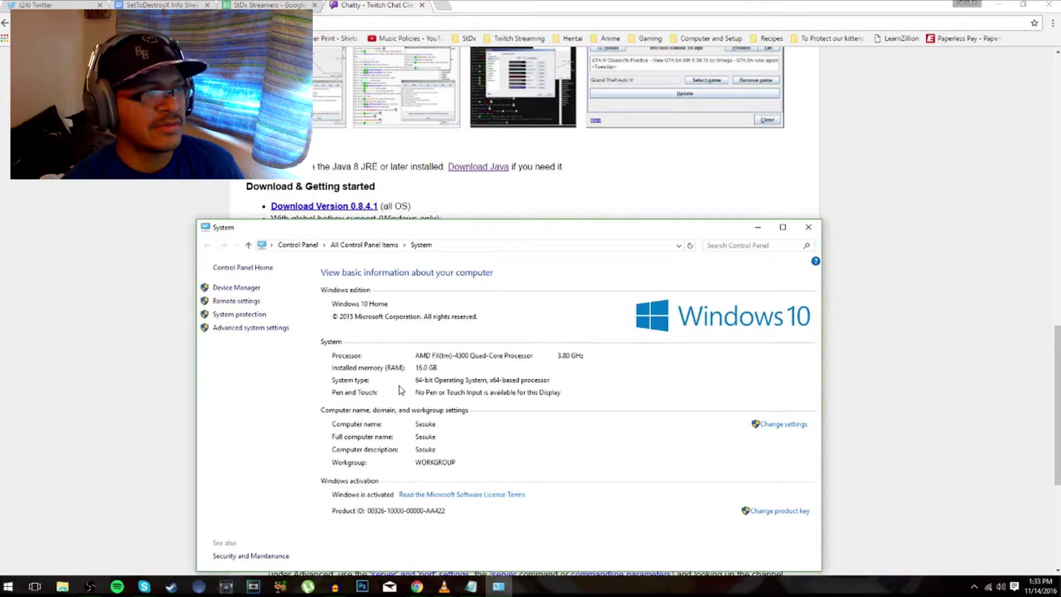
{"action": "left_click", "coordinate": [808, 227]}
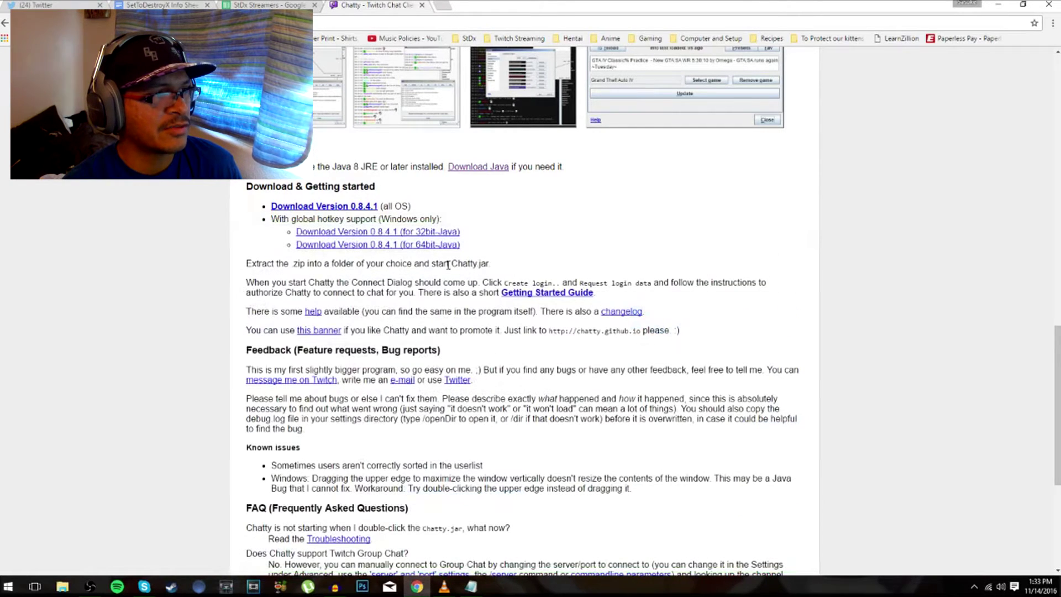
Step: Download Chatty version 0.8.4.1 for 64bit-Java and open the zip archive in WinRAR, dismissing the trial notice
{"action": "left_click", "coordinate": [417, 247]}
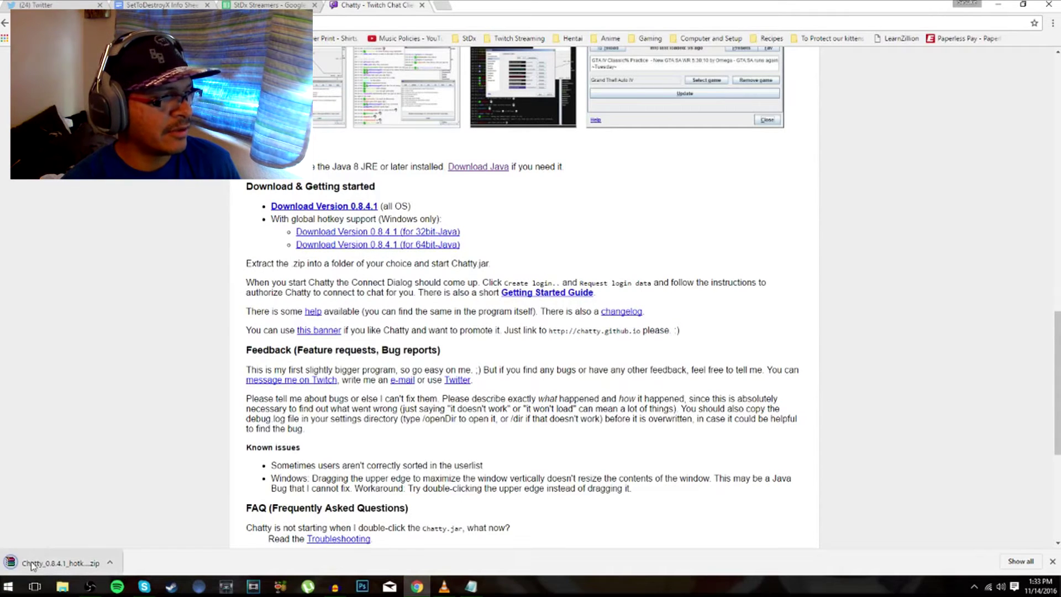
{"action": "left_click", "coordinate": [33, 564]}
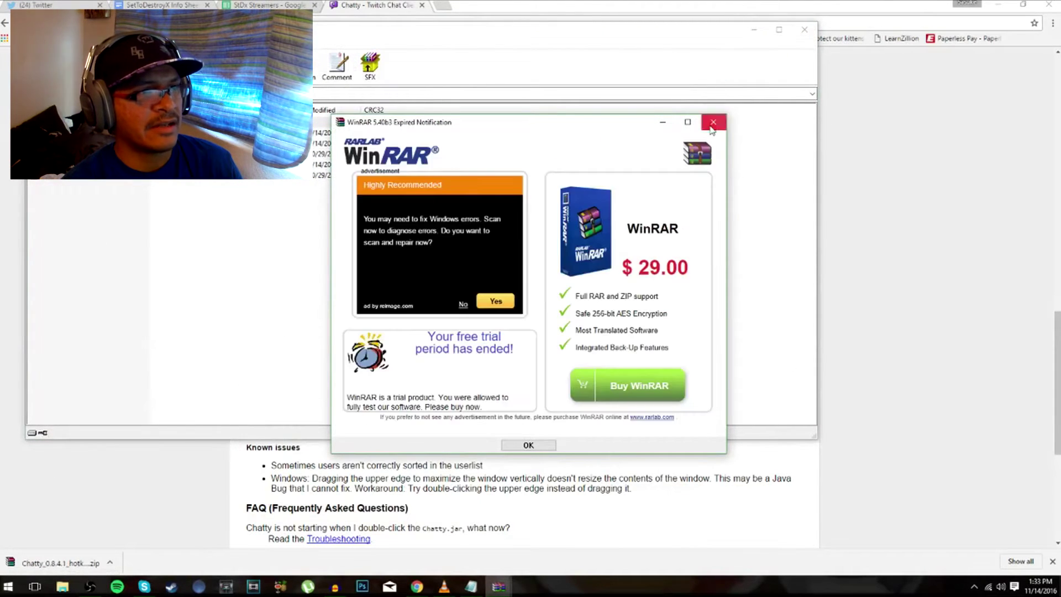
{"action": "left_click", "coordinate": [712, 122]}
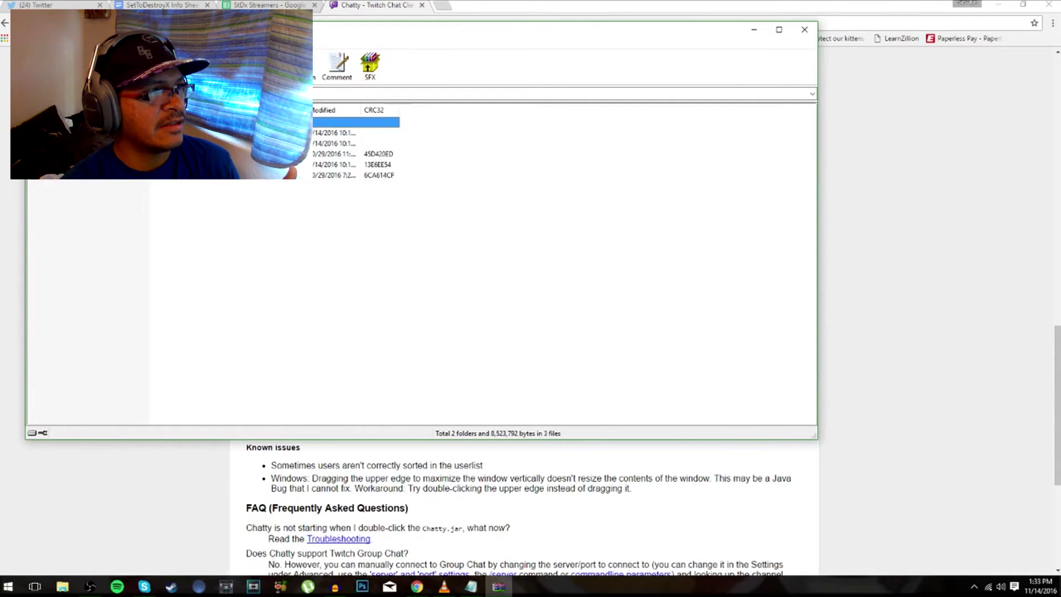
Step: Extract Chatty.jar from the archive to the desktop and close WinRAR
{"action": "left_click", "coordinate": [999, 8]}
{"action": "left_click_drag", "start_coordinate": [326, 36], "coordinate": [583, 76]}
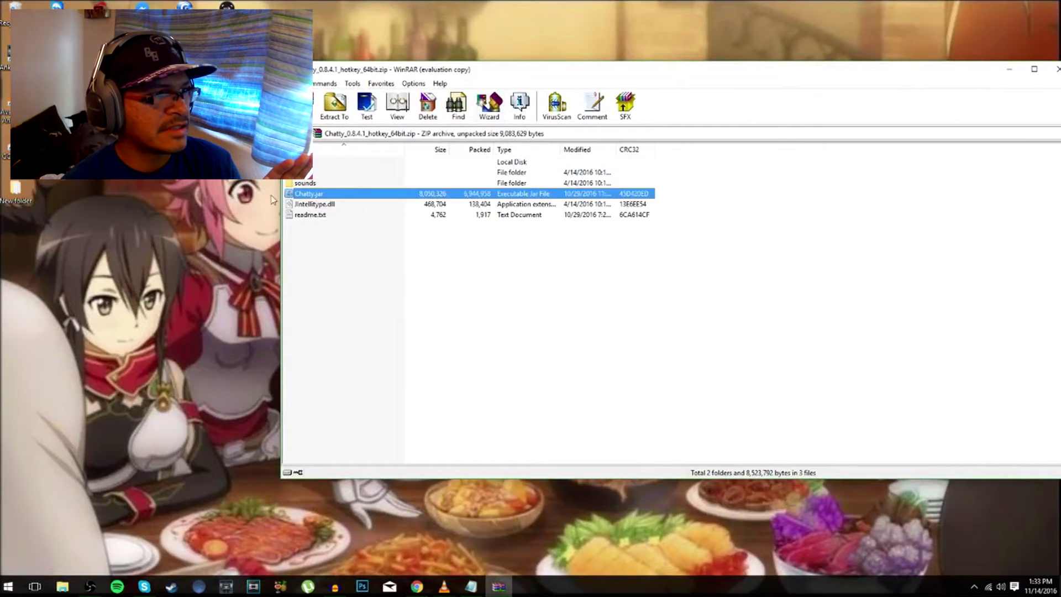
{"action": "left_click_drag", "start_coordinate": [272, 199], "coordinate": [71, 194]}
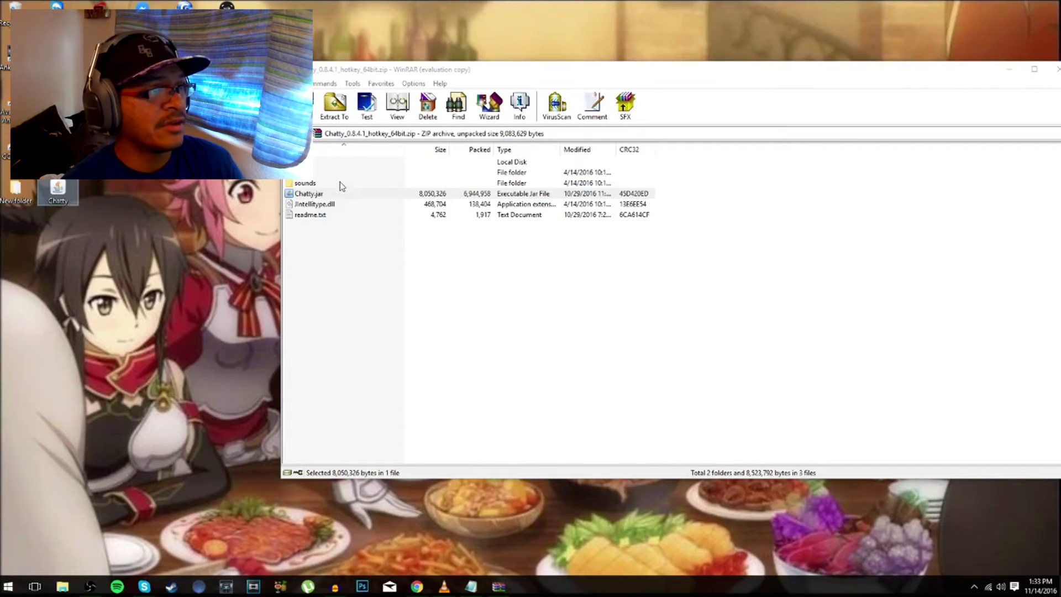
{"action": "left_click", "coordinate": [1057, 70]}
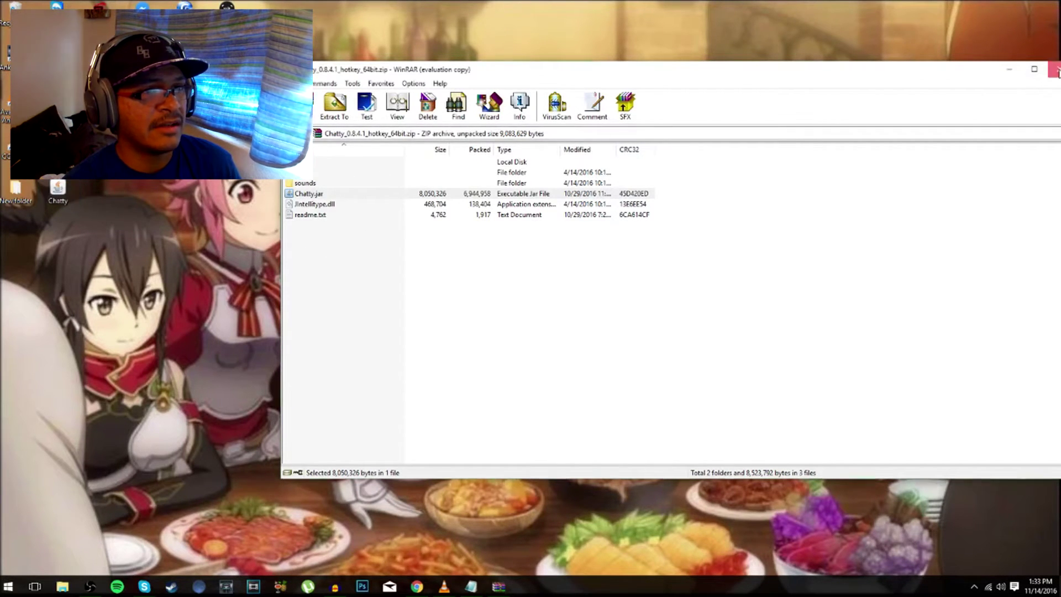
{"action": "left_click", "coordinate": [1057, 70]}
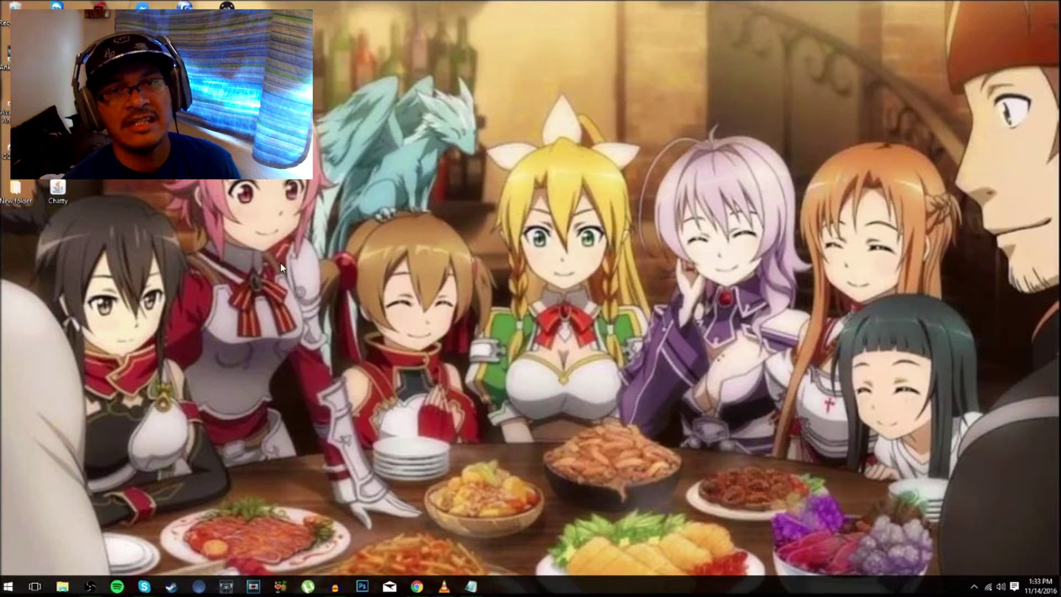
Step: Launch Chatty from the desktop, opening the file with Java(TM) Platform SE binary
{"action": "double_click", "coordinate": [57, 191]}
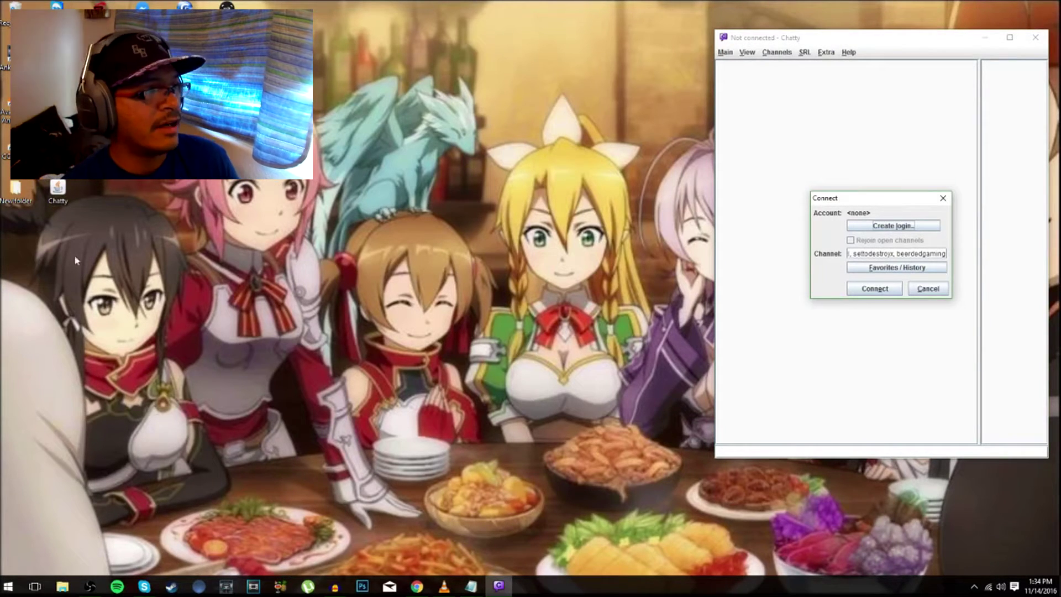
{"action": "right_click", "coordinate": [57, 191]}
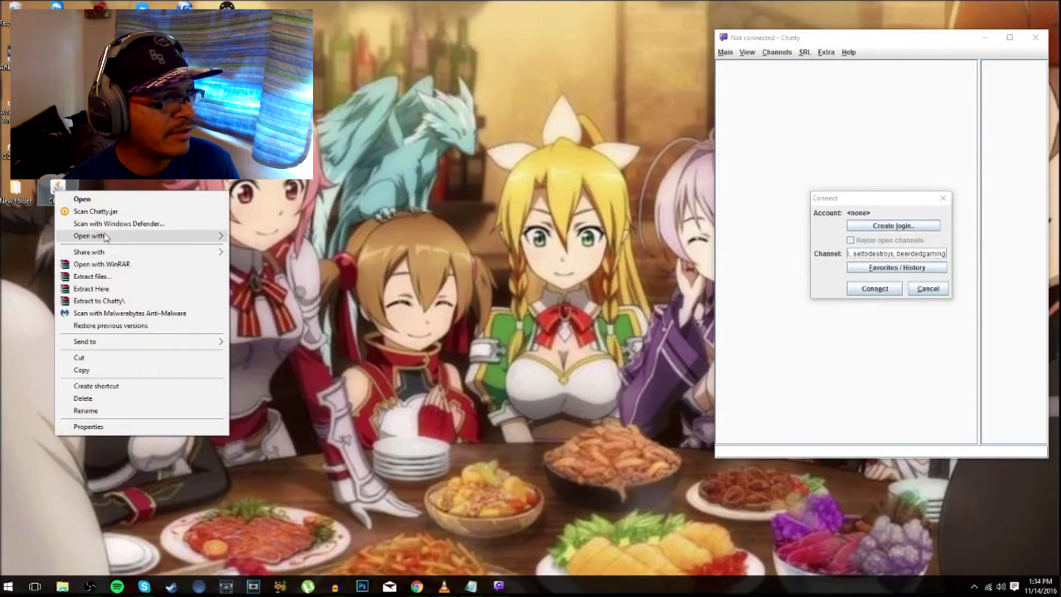
{"action": "mouse_move", "coordinate": [106, 238]}
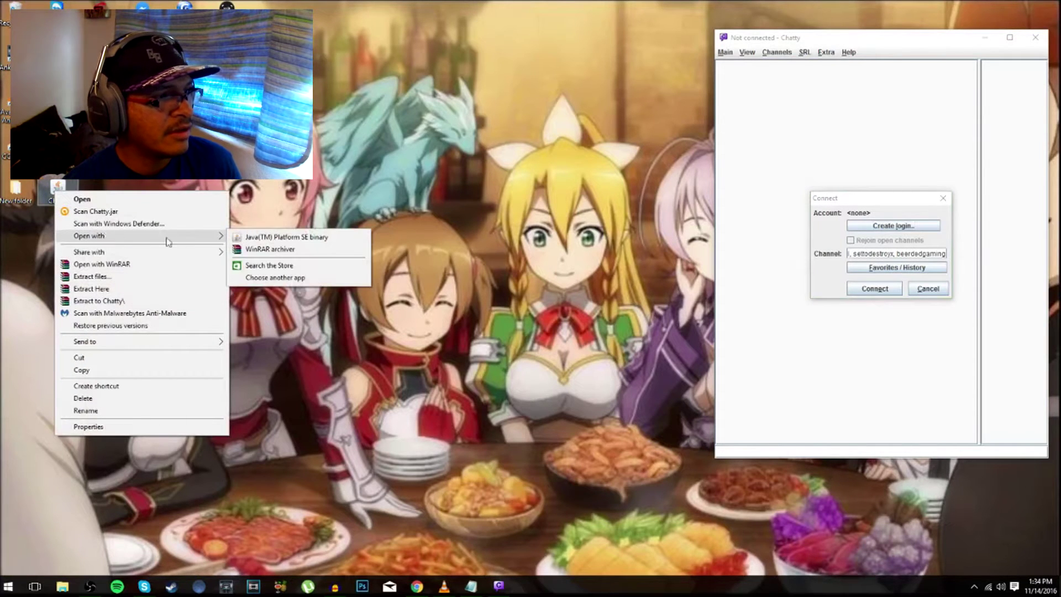
{"action": "left_click", "coordinate": [248, 238]}
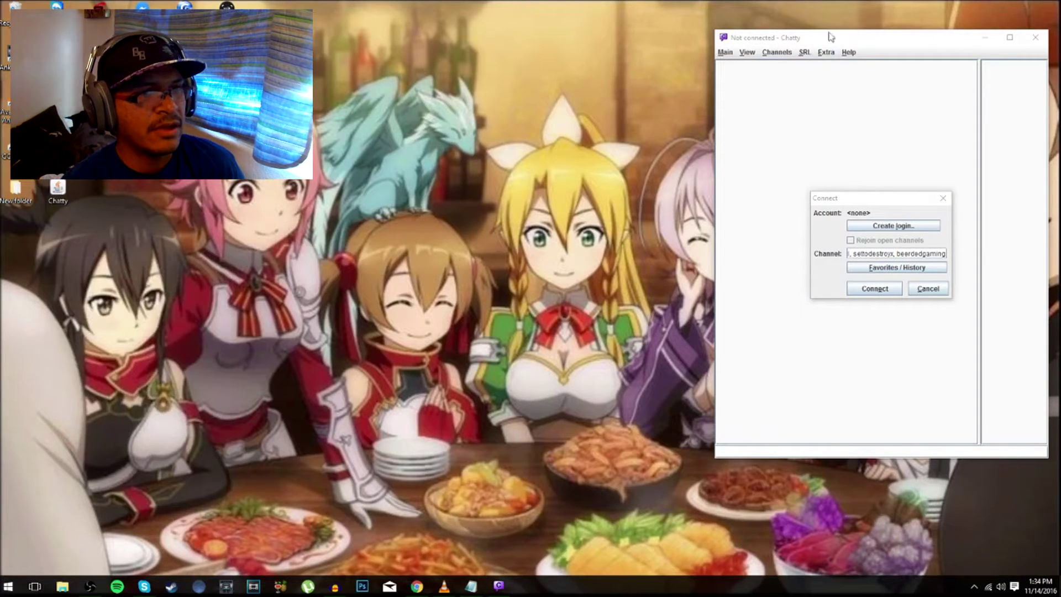
Step: Create a Chatty login by requesting login data with all permissions in the default browser and authorizing Chatty on Twitch
{"action": "left_click_drag", "start_coordinate": [858, 200], "coordinate": [471, 216]}
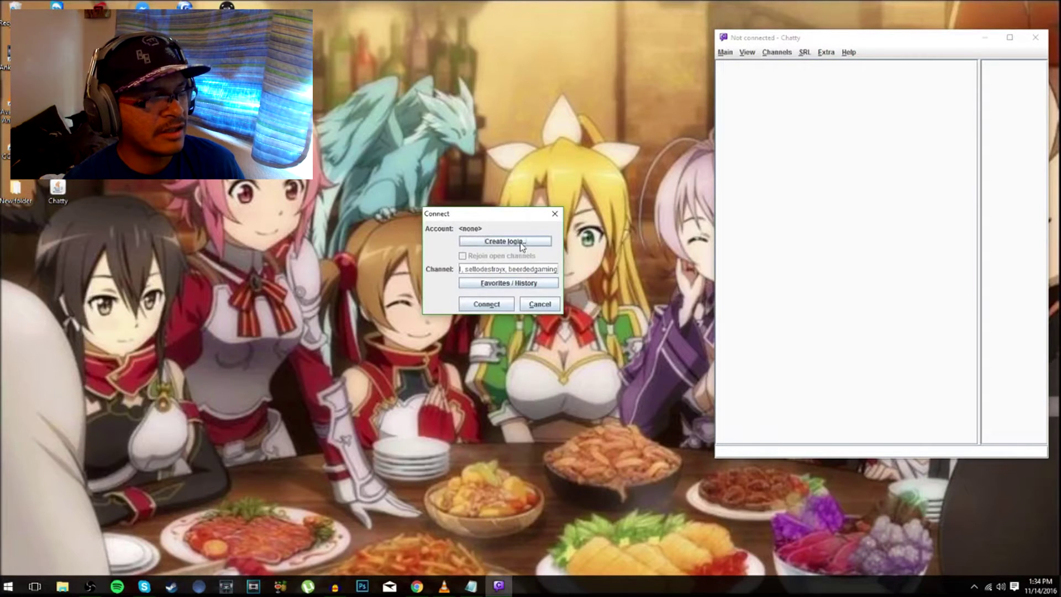
{"action": "left_click", "coordinate": [493, 245]}
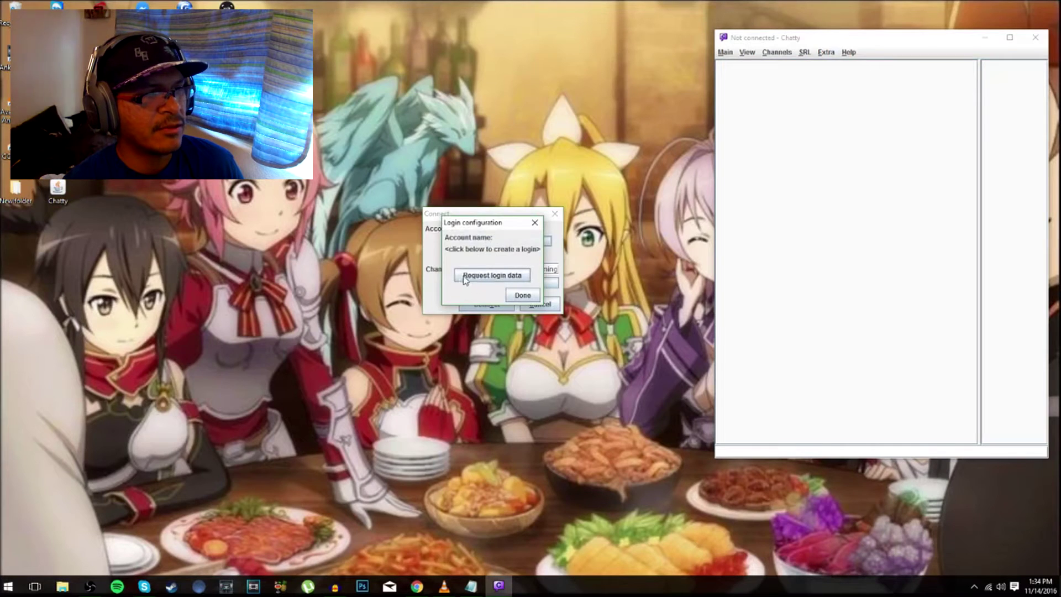
{"action": "left_click", "coordinate": [464, 279]}
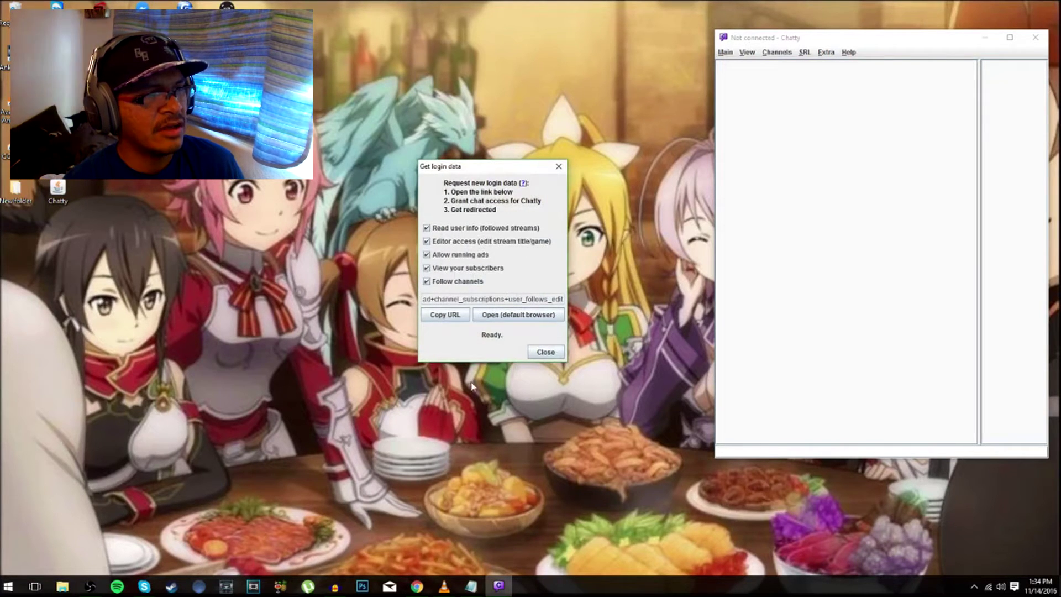
{"action": "left_click", "coordinate": [489, 316]}
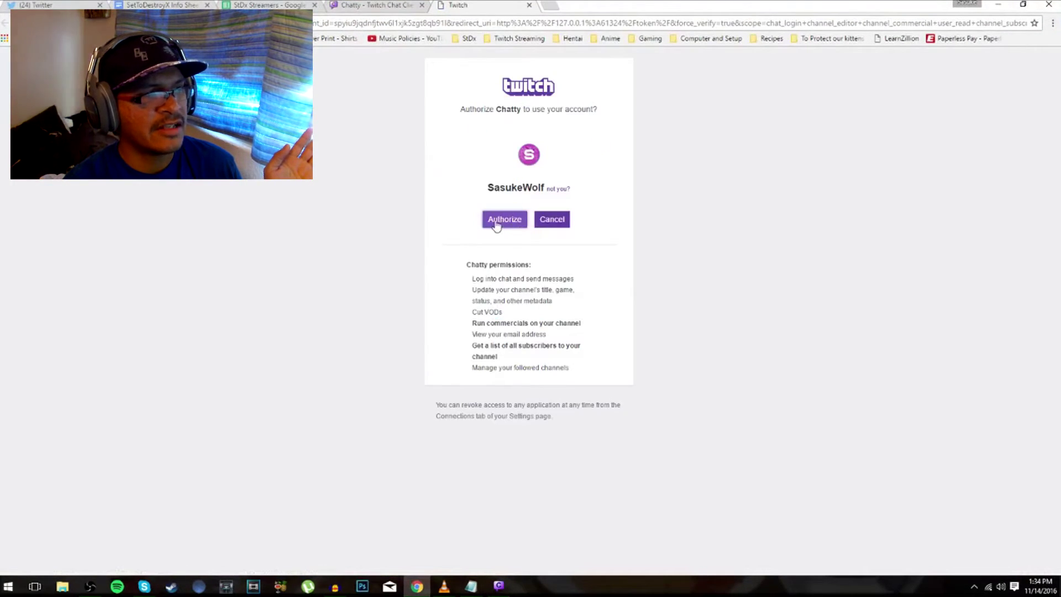
{"action": "left_click", "coordinate": [496, 221]}
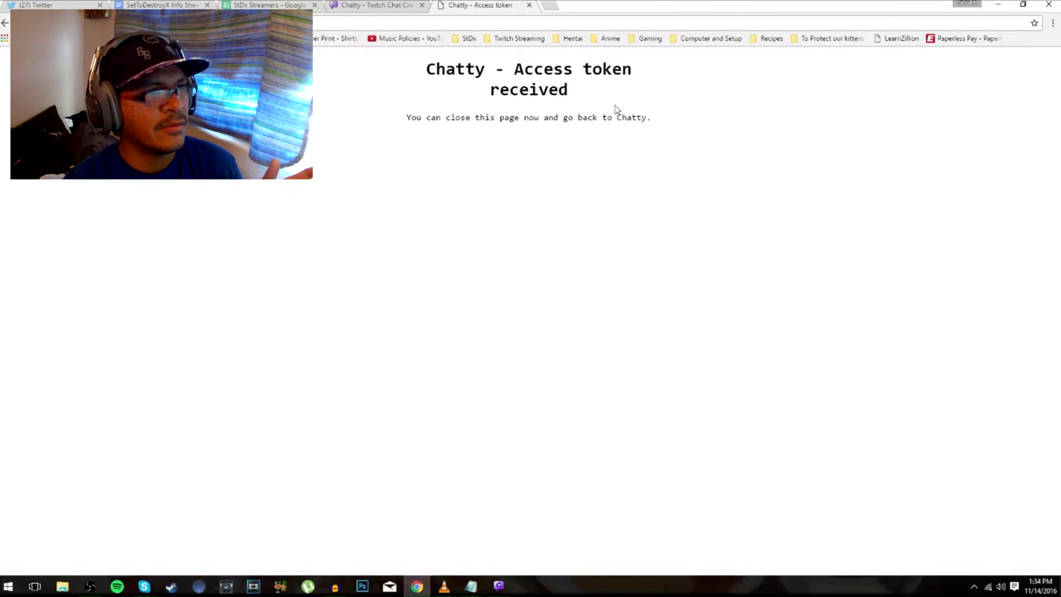
Step: Return to Chatty, verify the new login, and connect to the channels already listed in the Connect dialog
{"action": "left_click", "coordinate": [998, 4]}
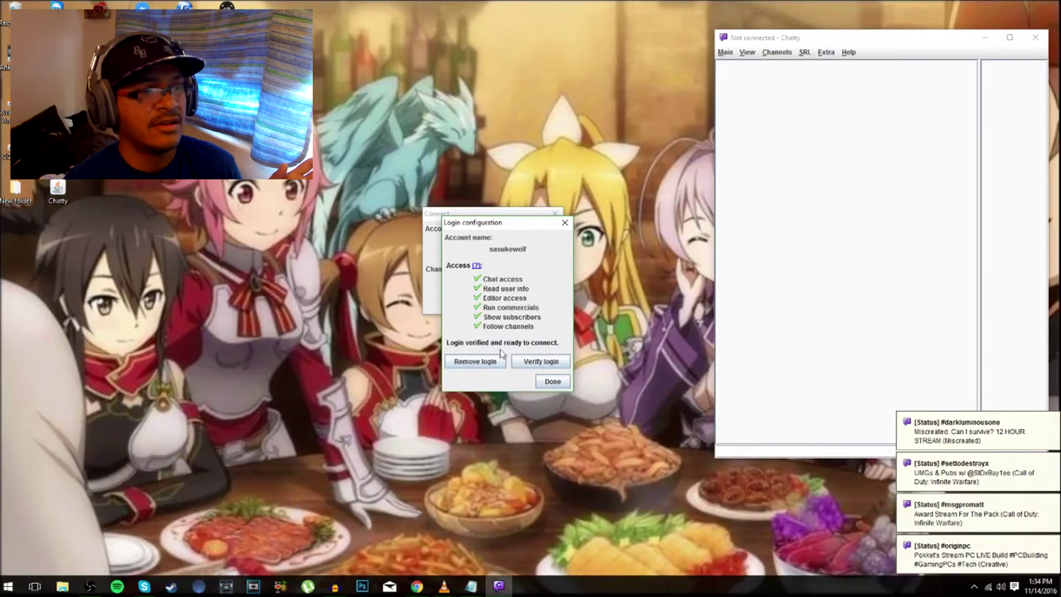
{"action": "left_click", "coordinate": [541, 363]}
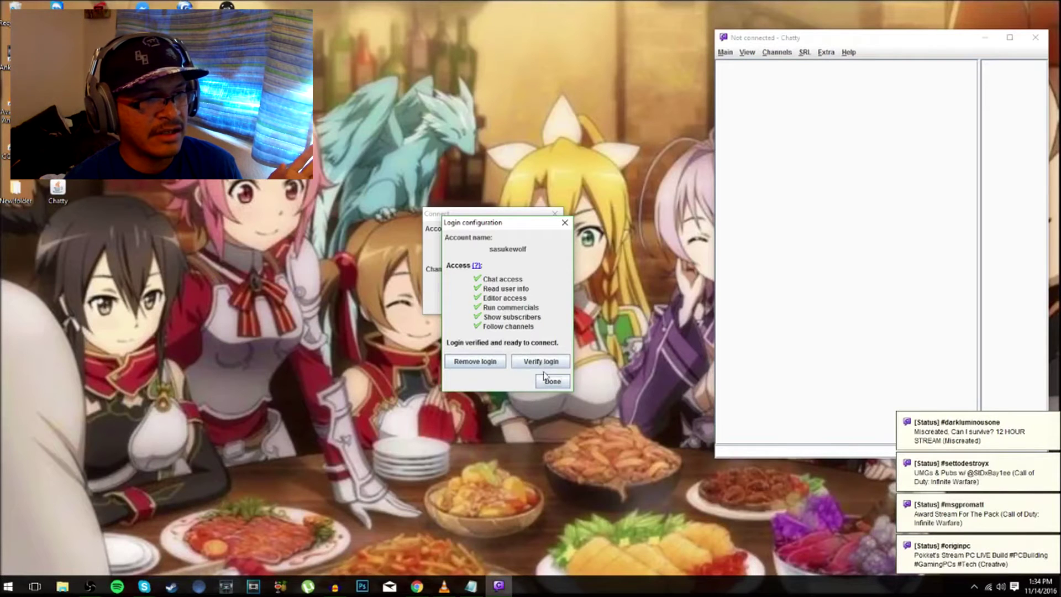
{"action": "left_click", "coordinate": [552, 381]}
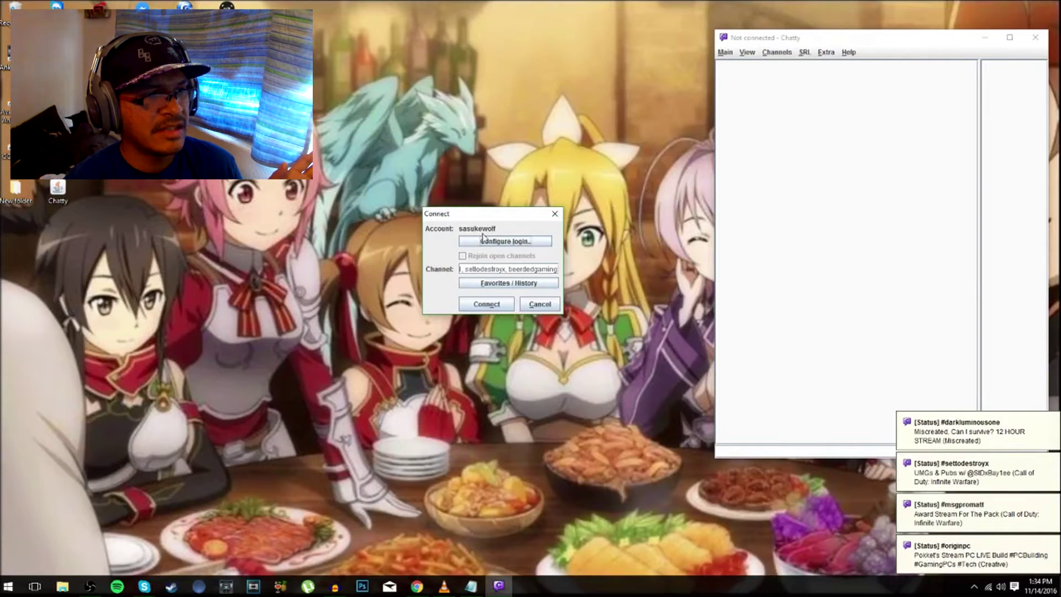
{"action": "left_click", "coordinate": [492, 307]}
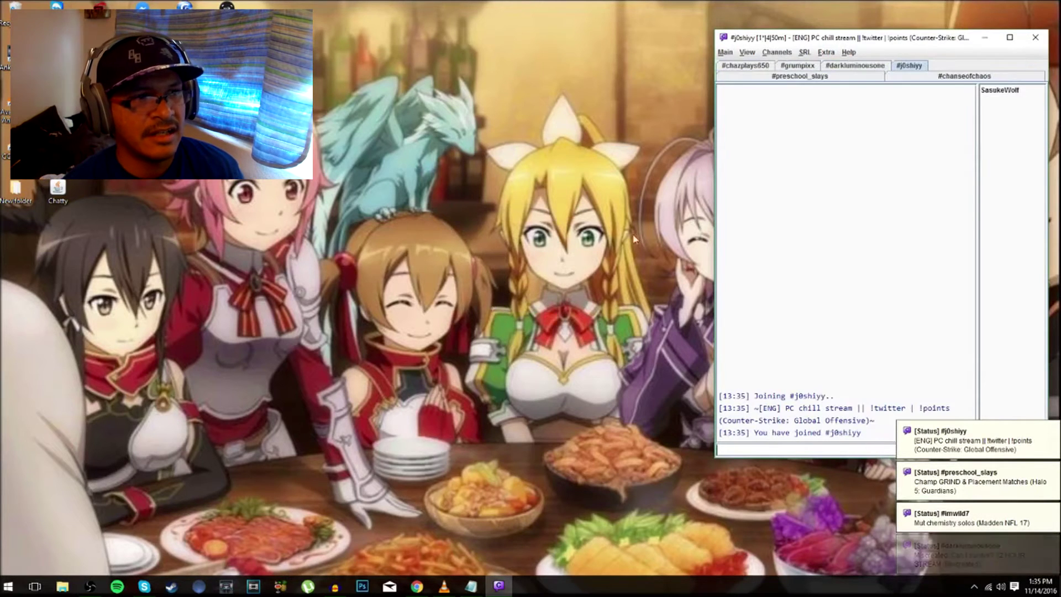
{"action": "left_click_drag", "start_coordinate": [834, 39], "coordinate": [402, 110]}
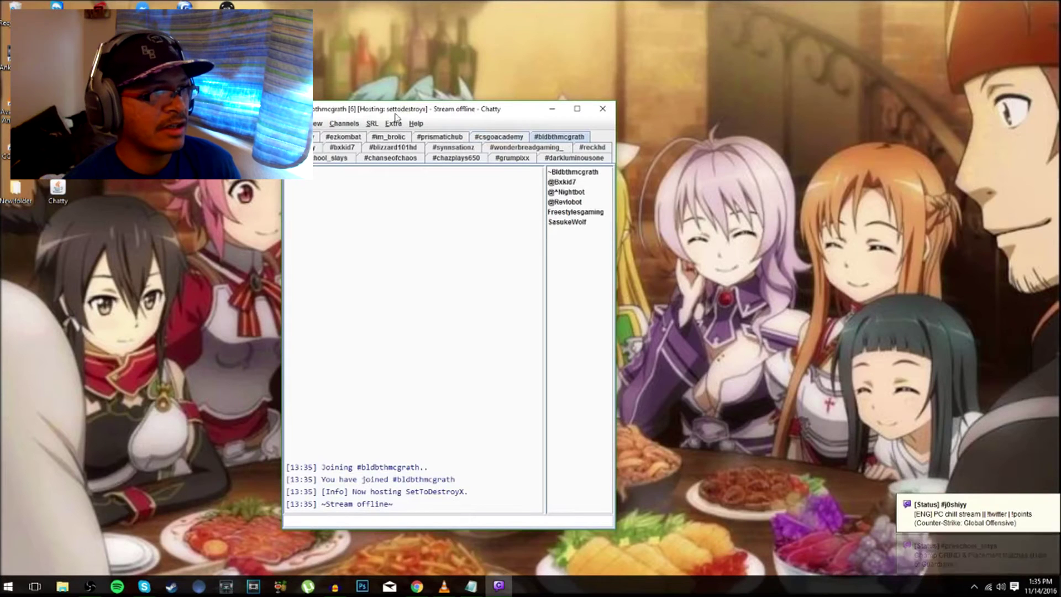
Step: Join the sasukewolf channel, consulting the StDx Streamers spreadsheet in the browser before returning to Chatty to enter the channel name
{"action": "left_click", "coordinate": [344, 126]}
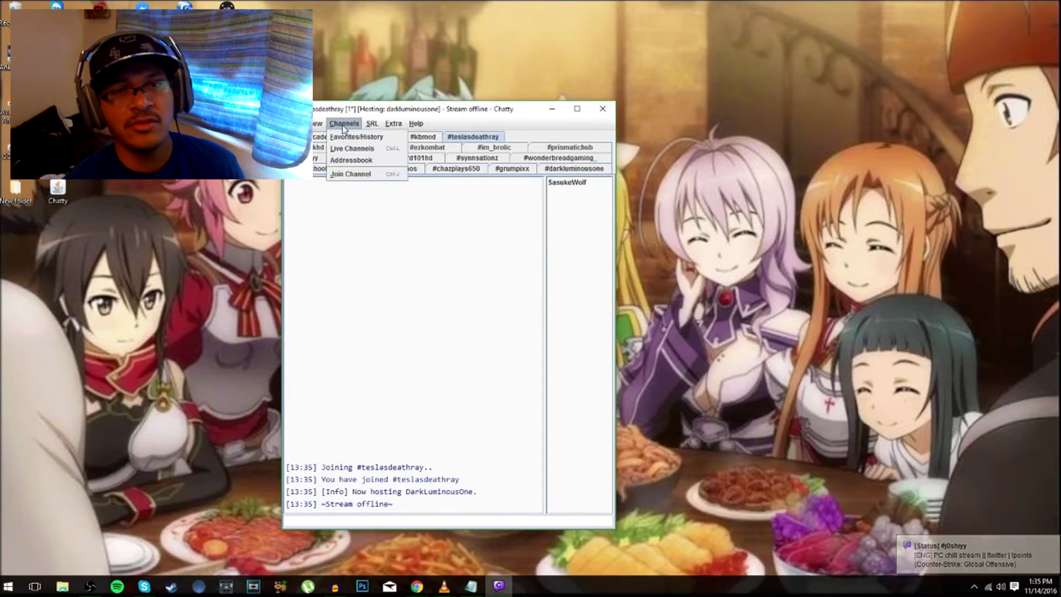
{"action": "left_click", "coordinate": [350, 173]}
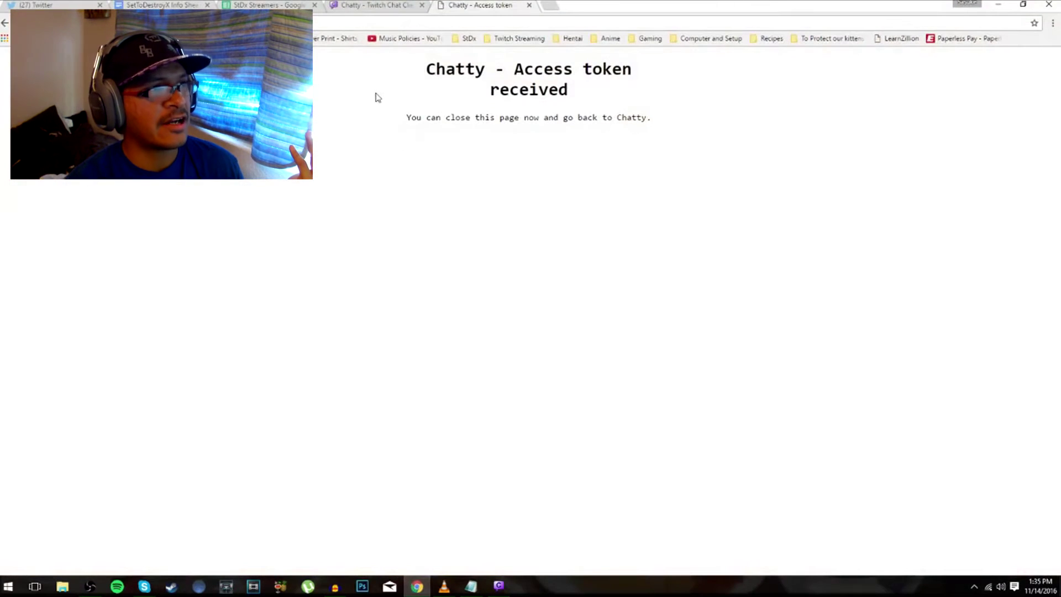
{"action": "left_click", "coordinate": [280, 4]}
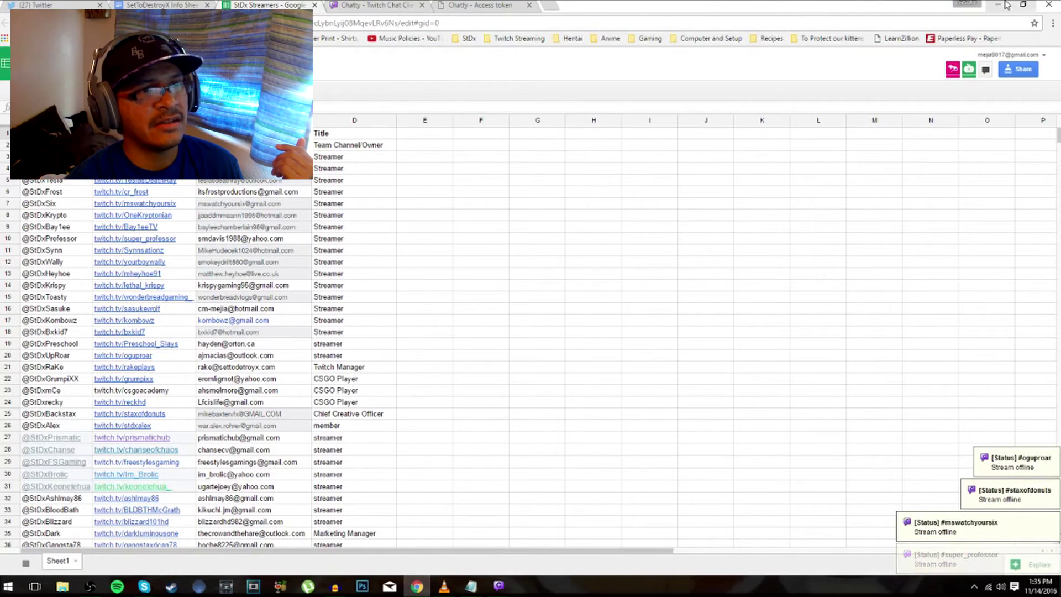
{"action": "key", "text": "alt+Tab"}
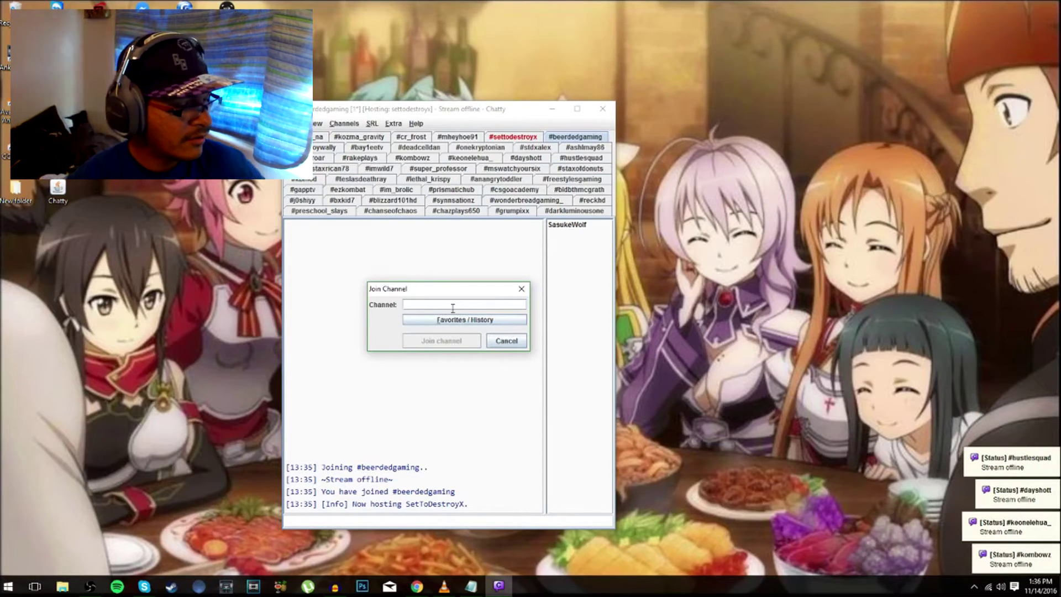
{"action": "type", "text": "sasukewolf"}
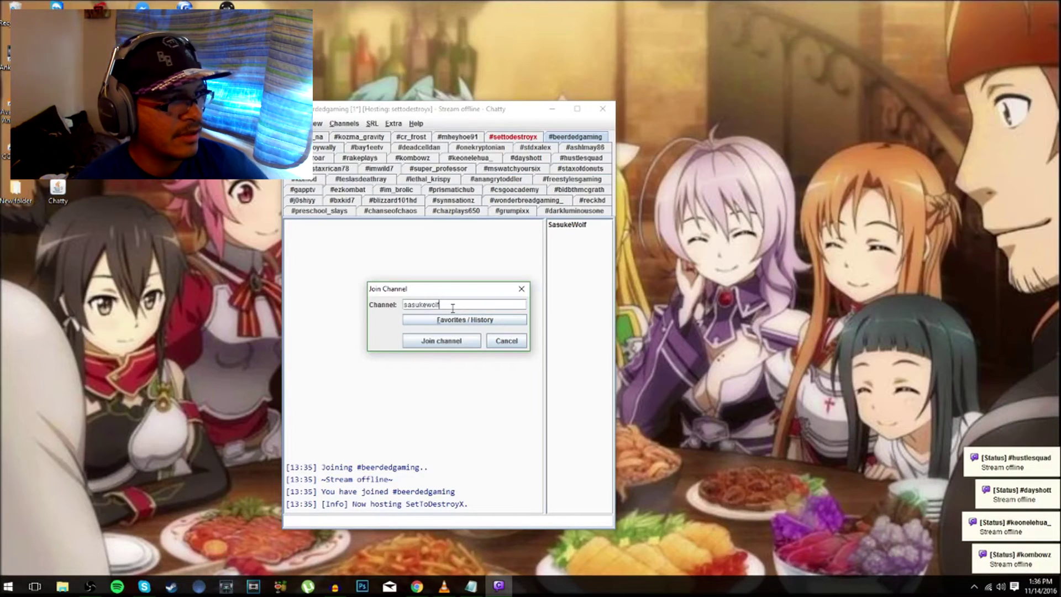
{"action": "left_click", "coordinate": [436, 342]}
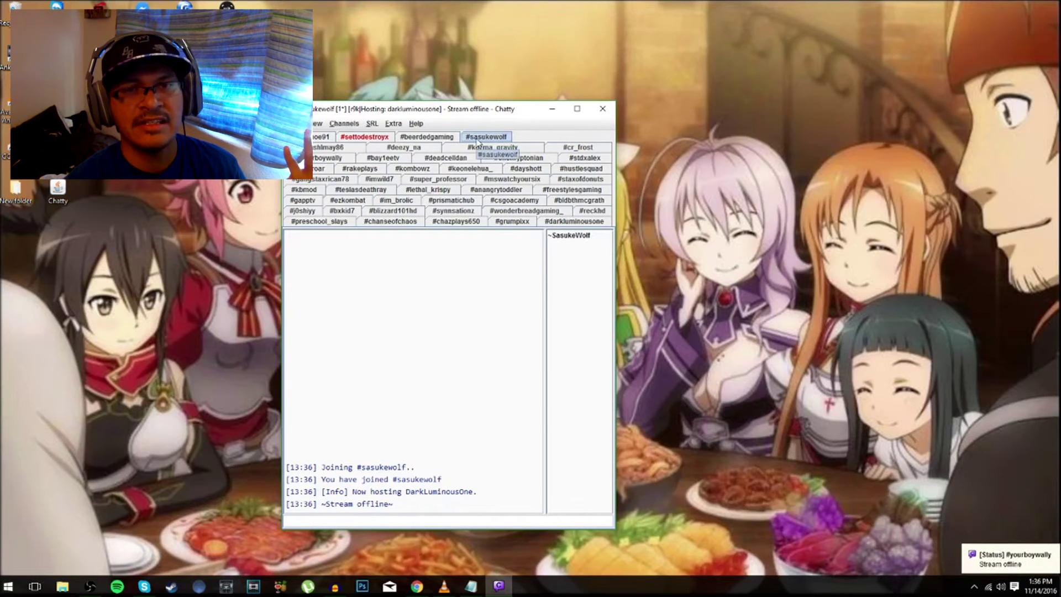
Step: Add the sasukewolf channel from the channel history to the favorites
{"action": "left_click", "coordinate": [351, 123]}
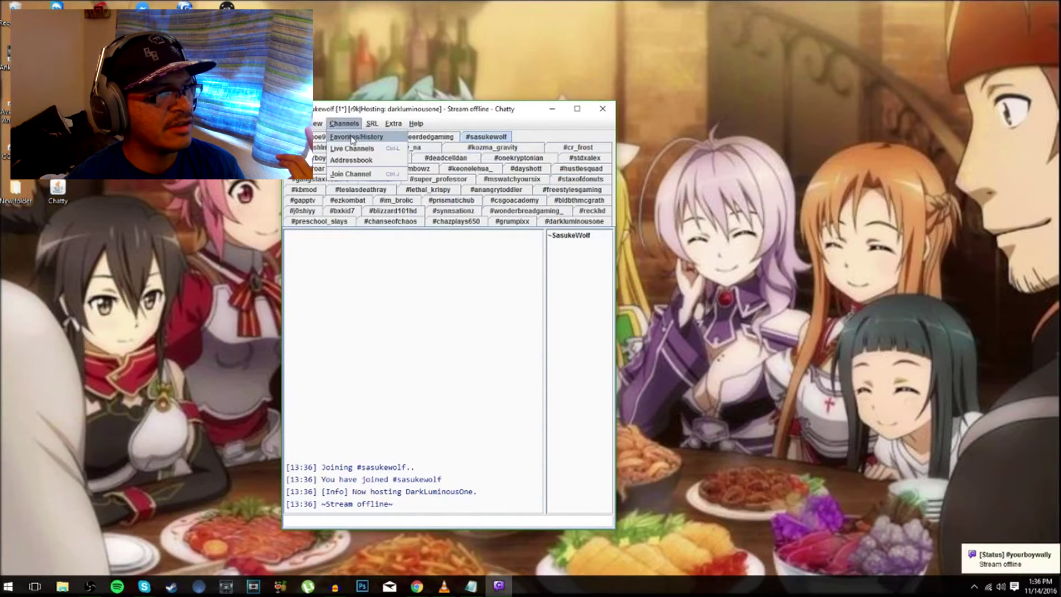
{"action": "left_click", "coordinate": [354, 137]}
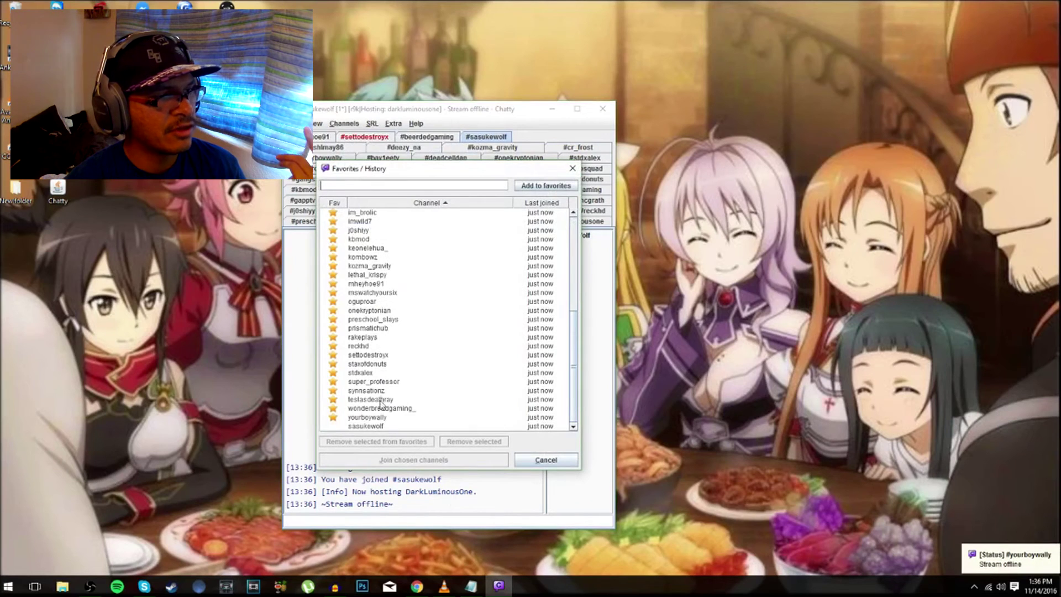
{"action": "left_click", "coordinate": [367, 426]}
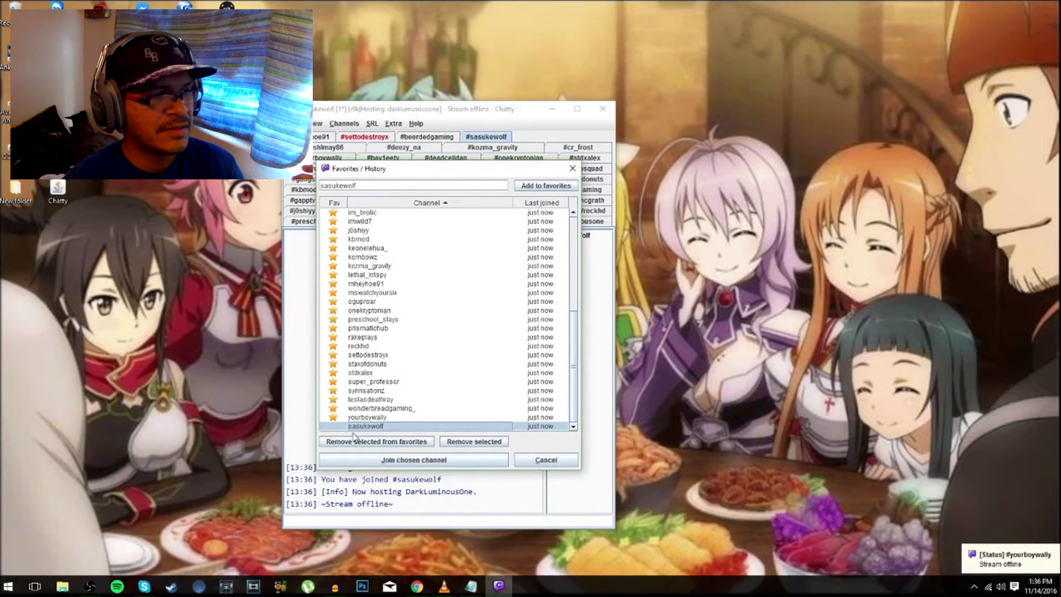
{"action": "scroll", "coordinate": [362, 426], "scroll_direction": "up", "scroll_amount": 2}
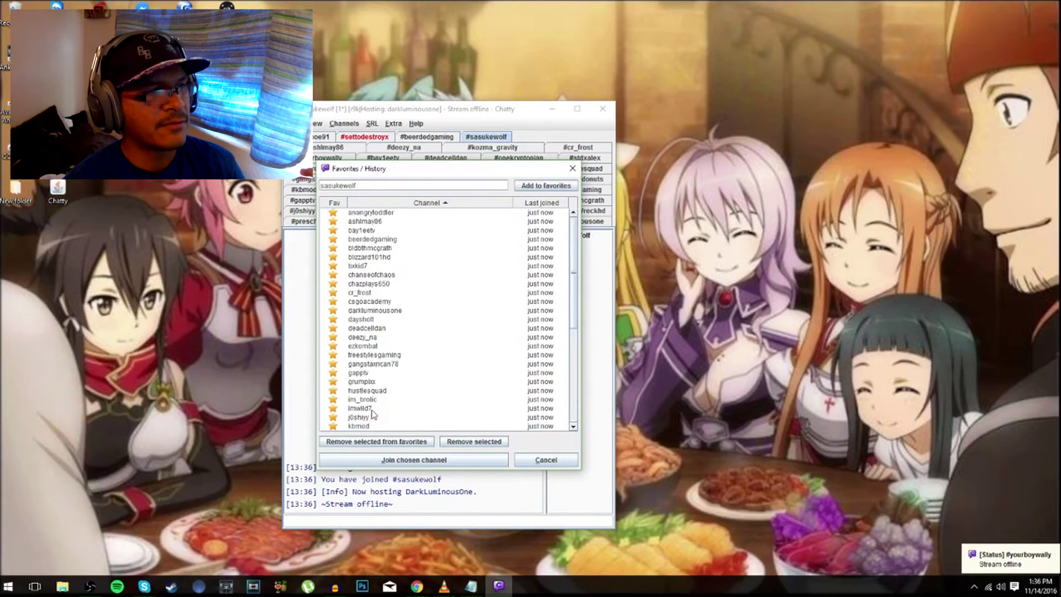
{"action": "scroll", "coordinate": [371, 416], "scroll_direction": "down", "scroll_amount": 2}
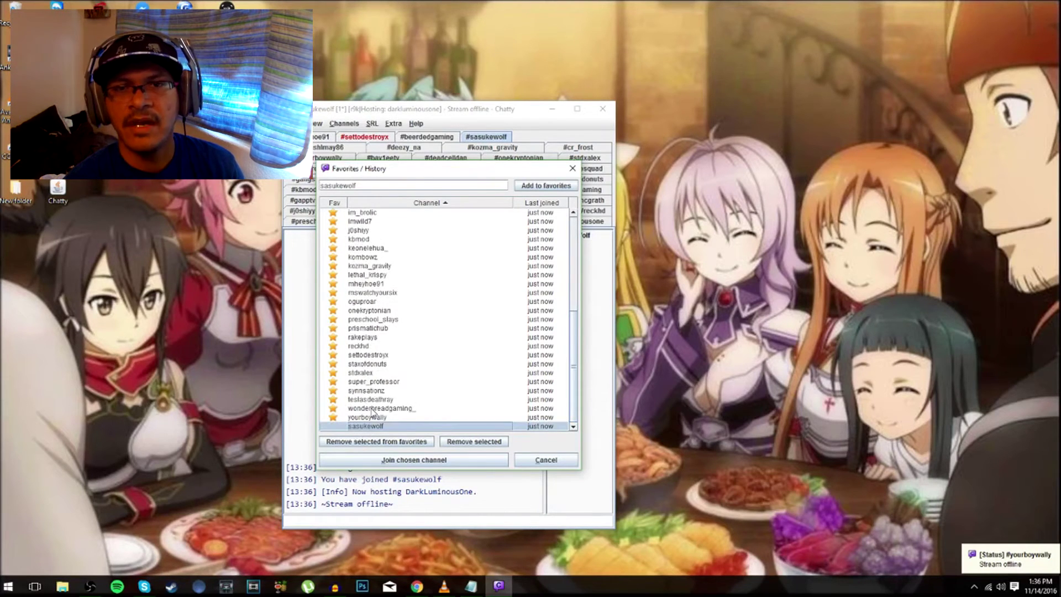
{"action": "scroll", "coordinate": [361, 390], "scroll_direction": "up", "scroll_amount": 5}
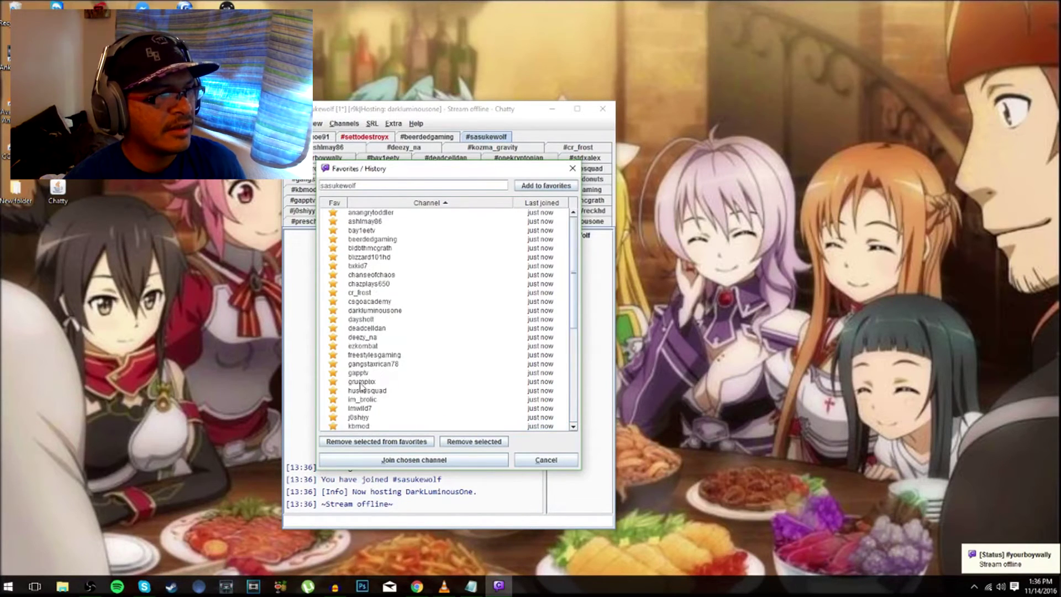
{"action": "scroll", "coordinate": [381, 298], "scroll_direction": "down", "scroll_amount": 5}
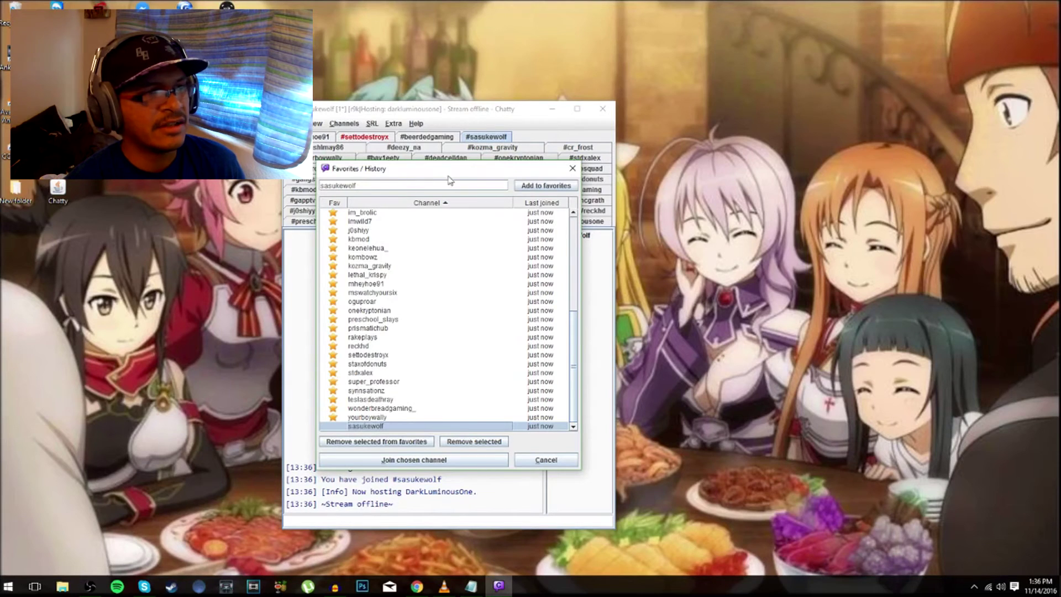
{"action": "left_click", "coordinate": [529, 188]}
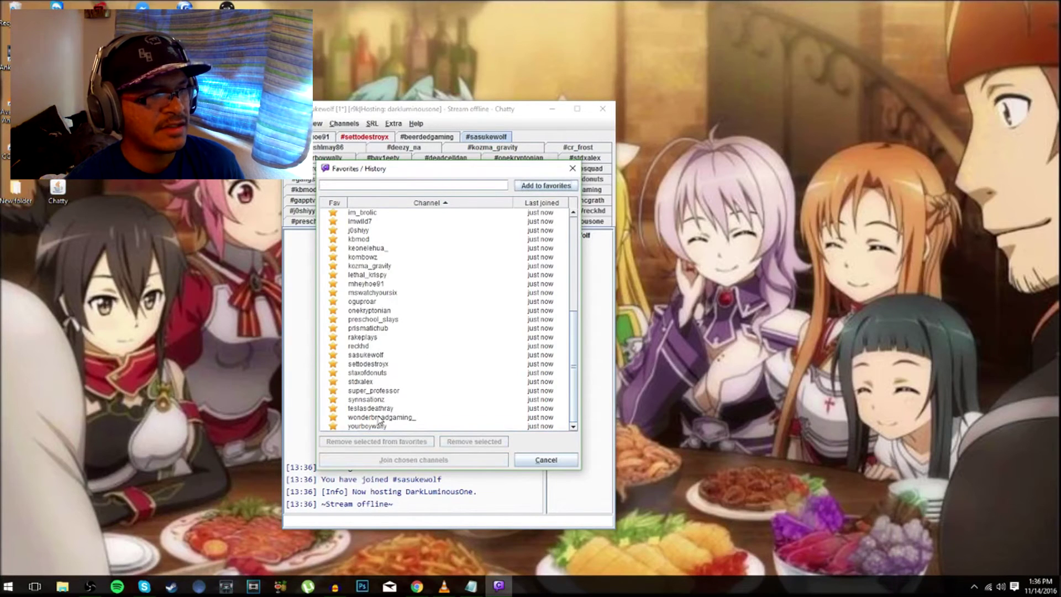
{"action": "scroll", "coordinate": [379, 398], "scroll_direction": "up", "scroll_amount": 5}
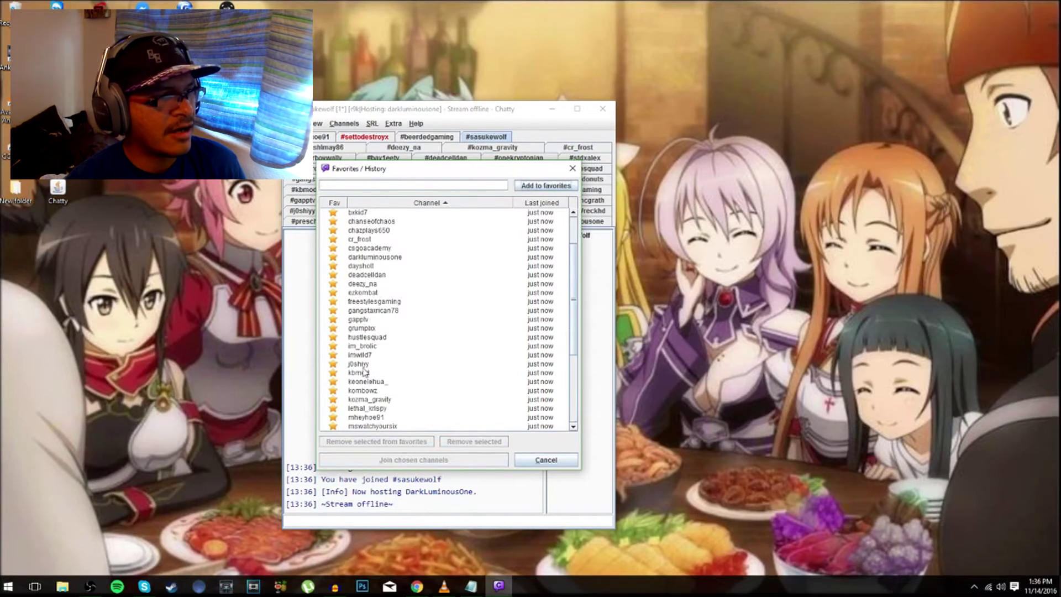
{"action": "scroll", "coordinate": [364, 371], "scroll_direction": "down", "scroll_amount": 4}
{"action": "left_click", "coordinate": [365, 382]}
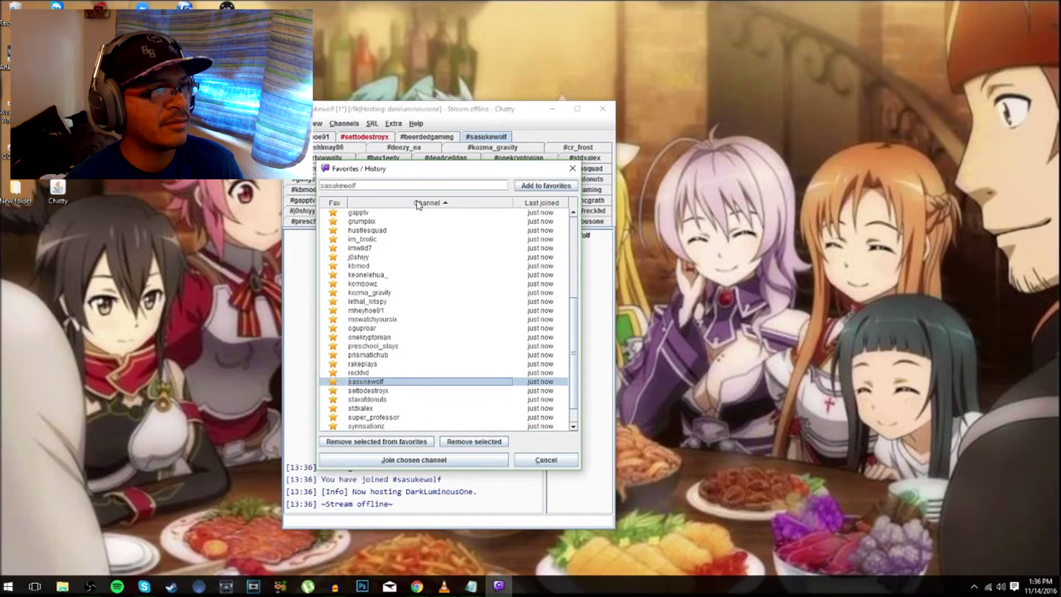
{"action": "scroll", "coordinate": [433, 372], "scroll_direction": "up", "scroll_amount": 6}
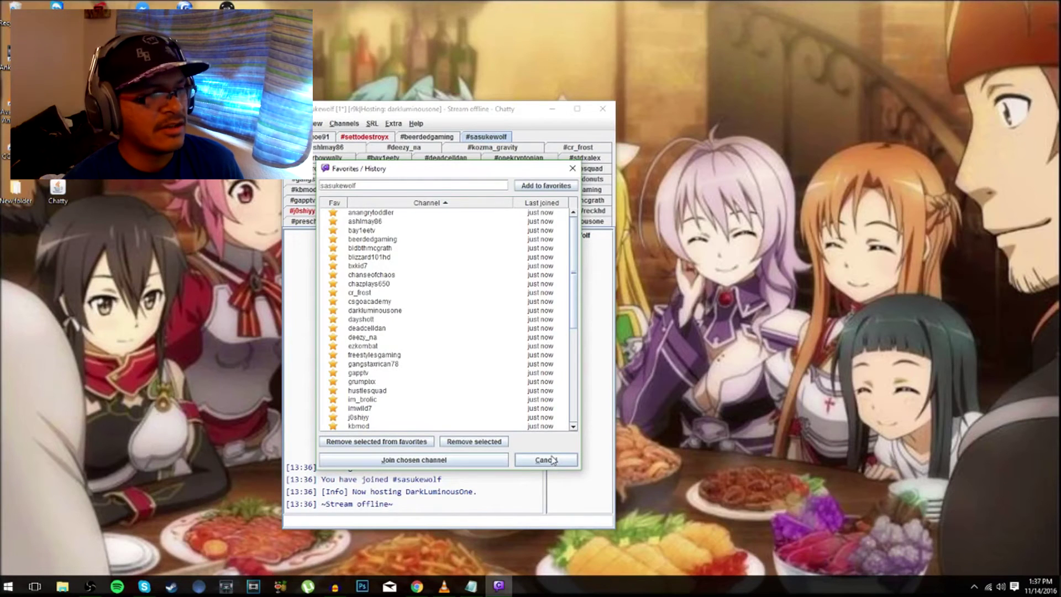
{"action": "left_click", "coordinate": [544, 460]}
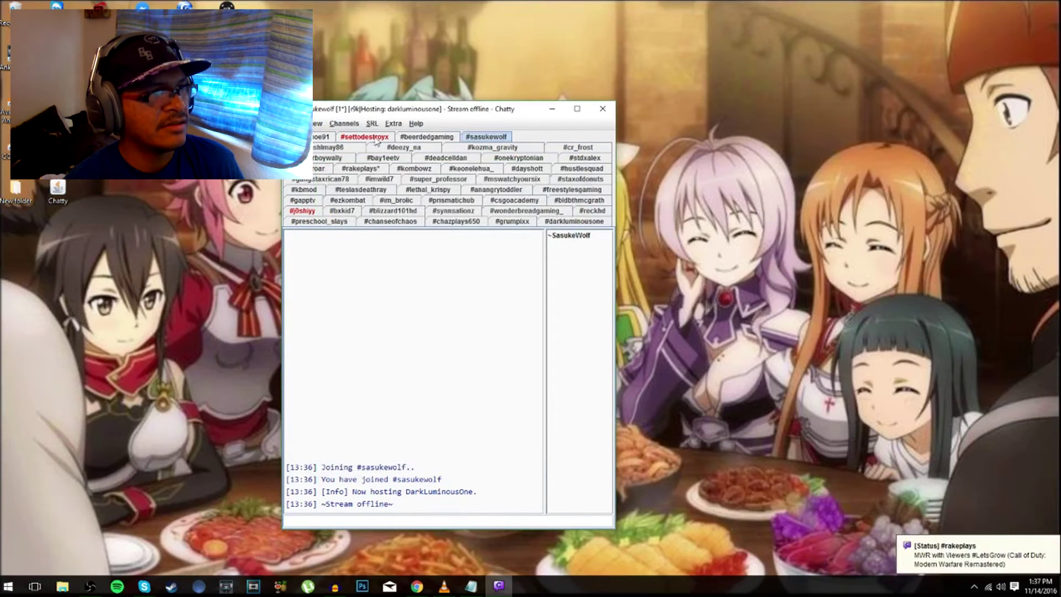
Step: Close all open channel tabs at once, starting from the #sasukewolf tab
{"action": "left_click", "coordinate": [347, 126]}
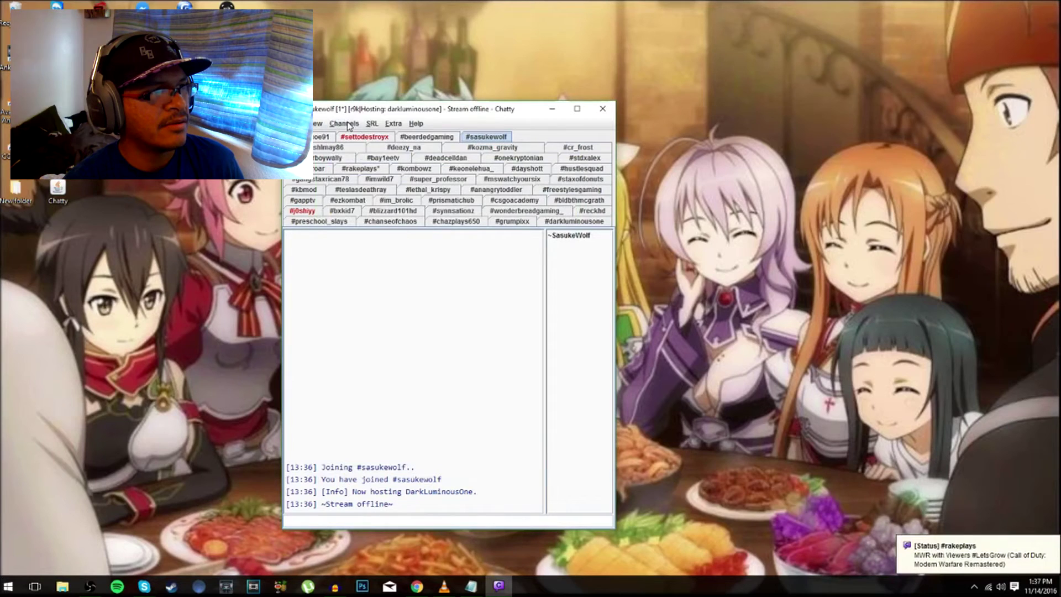
{"action": "right_click", "coordinate": [471, 138]}
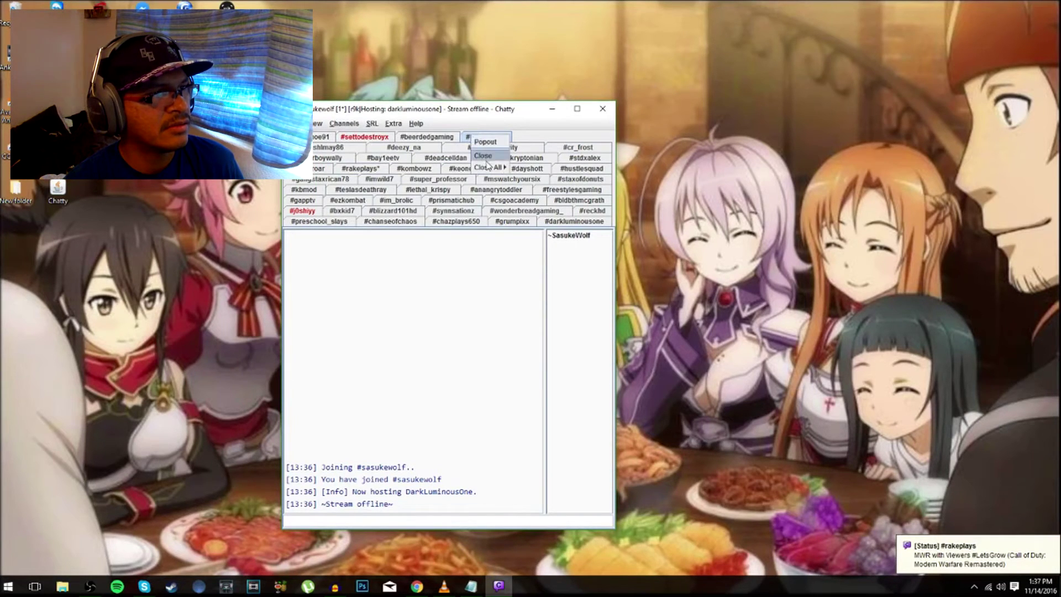
{"action": "mouse_move", "coordinate": [487, 168]}
{"action": "left_click", "coordinate": [517, 205]}
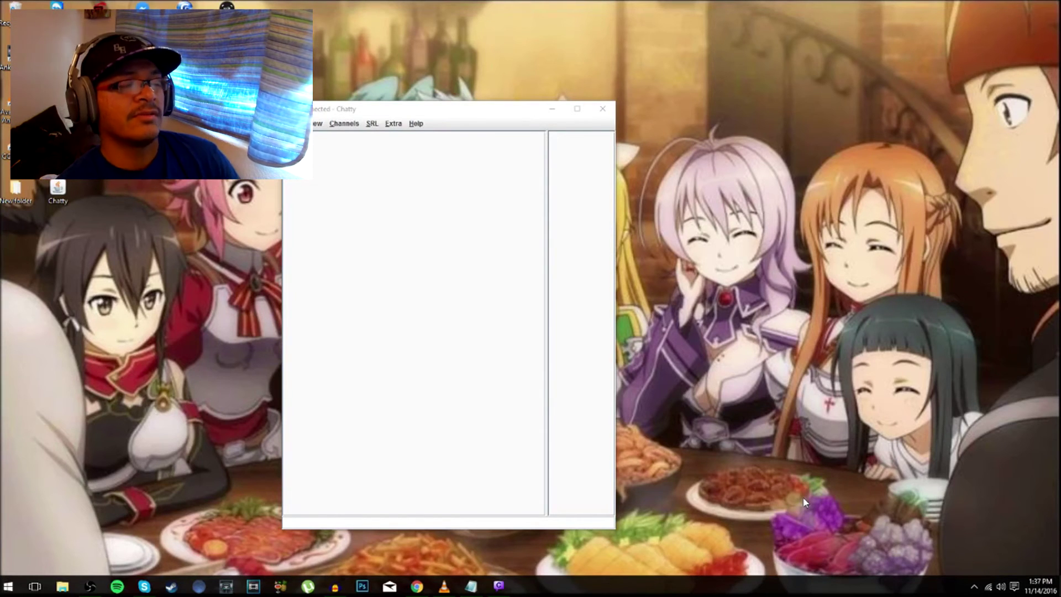
Step: Select every channel in the favorites list and join them all together
{"action": "left_click", "coordinate": [343, 123]}
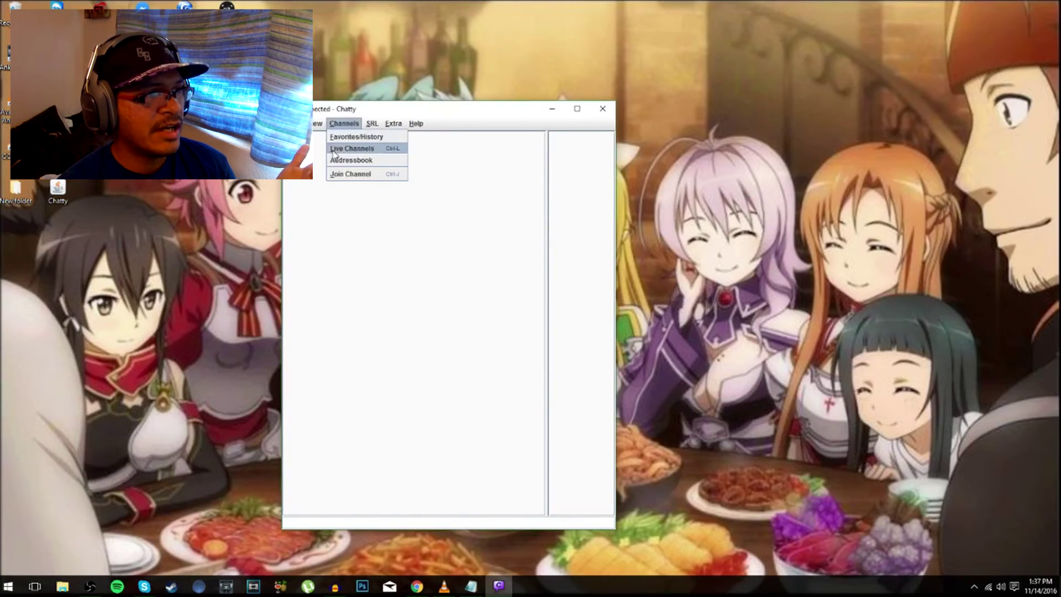
{"action": "left_click", "coordinate": [347, 137]}
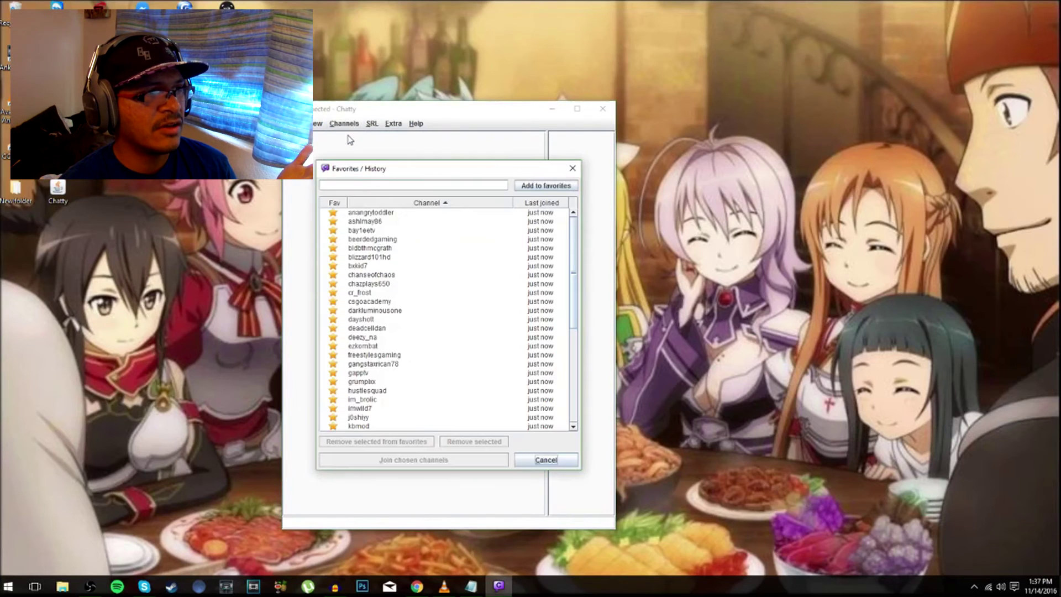
{"action": "left_click", "coordinate": [388, 213]}
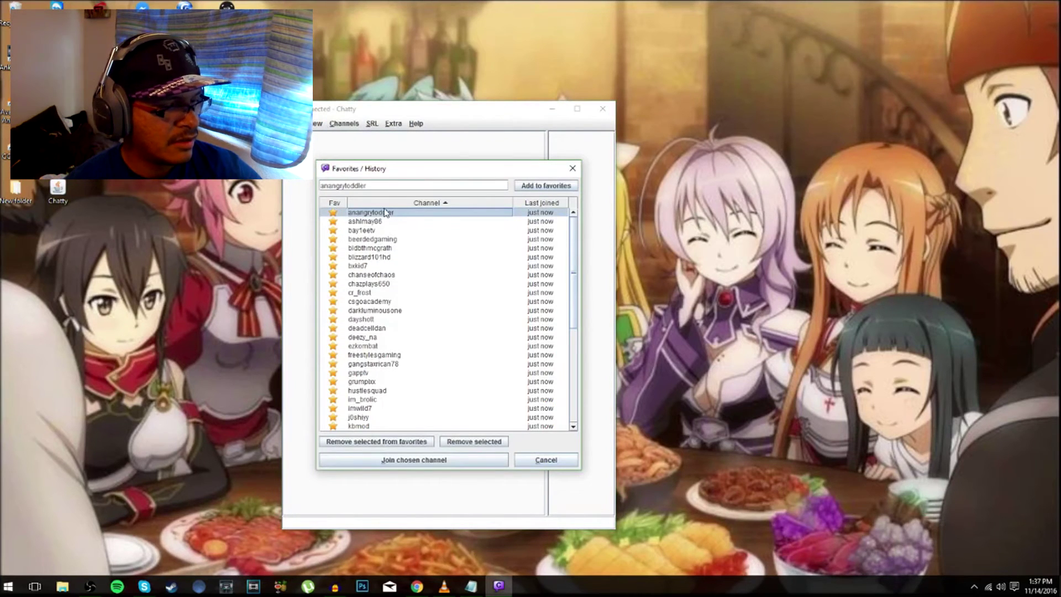
{"action": "key", "text": "ctrl+a"}
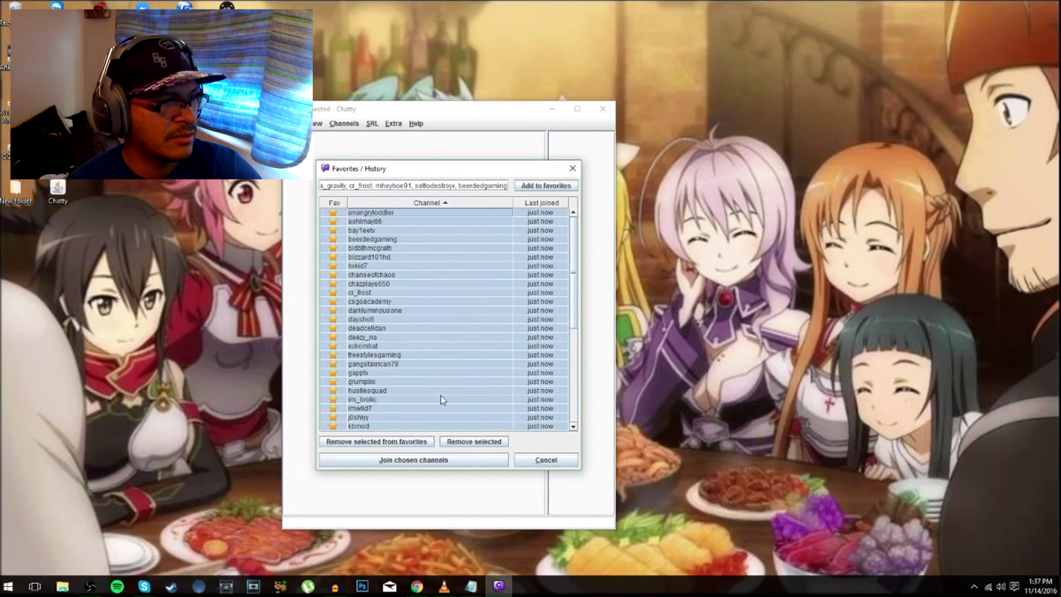
{"action": "left_click", "coordinate": [407, 460]}
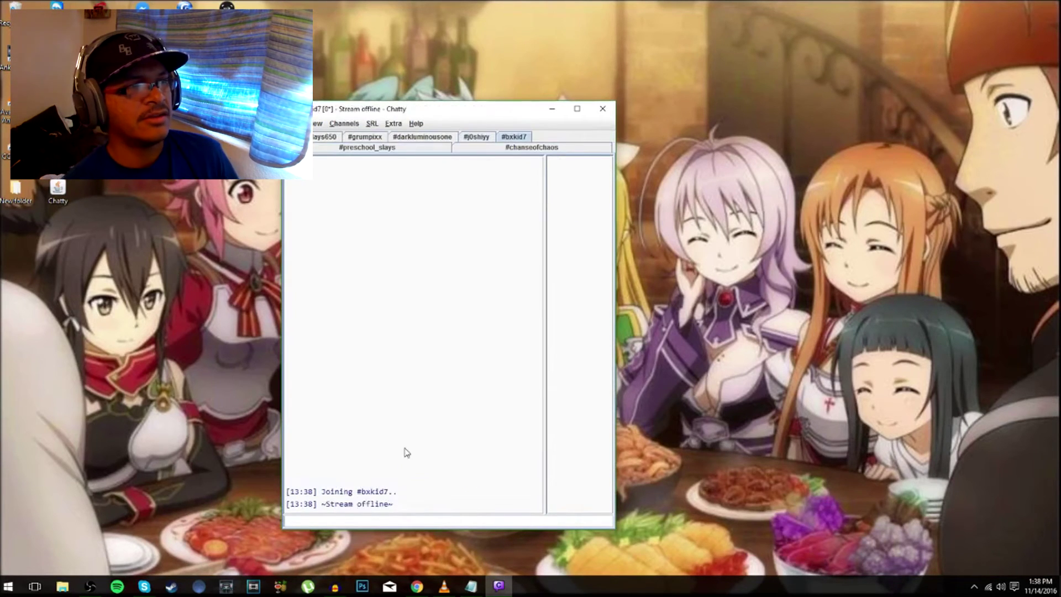
Step: Examine the list of live channels, looking through the streamers and their stream titles, and close the list
{"action": "left_click", "coordinate": [342, 125]}
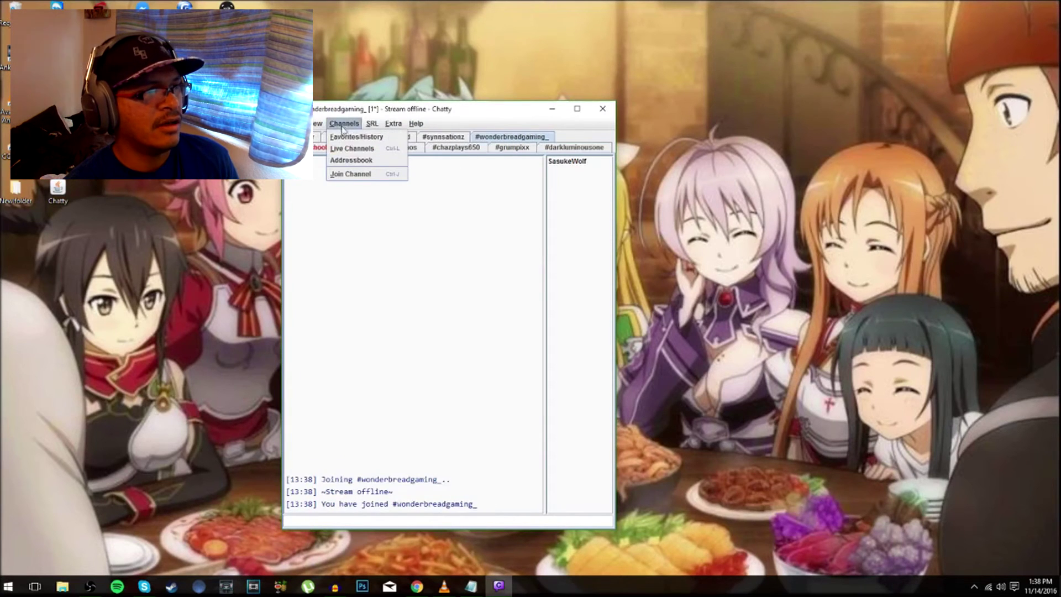
{"action": "left_click", "coordinate": [365, 147]}
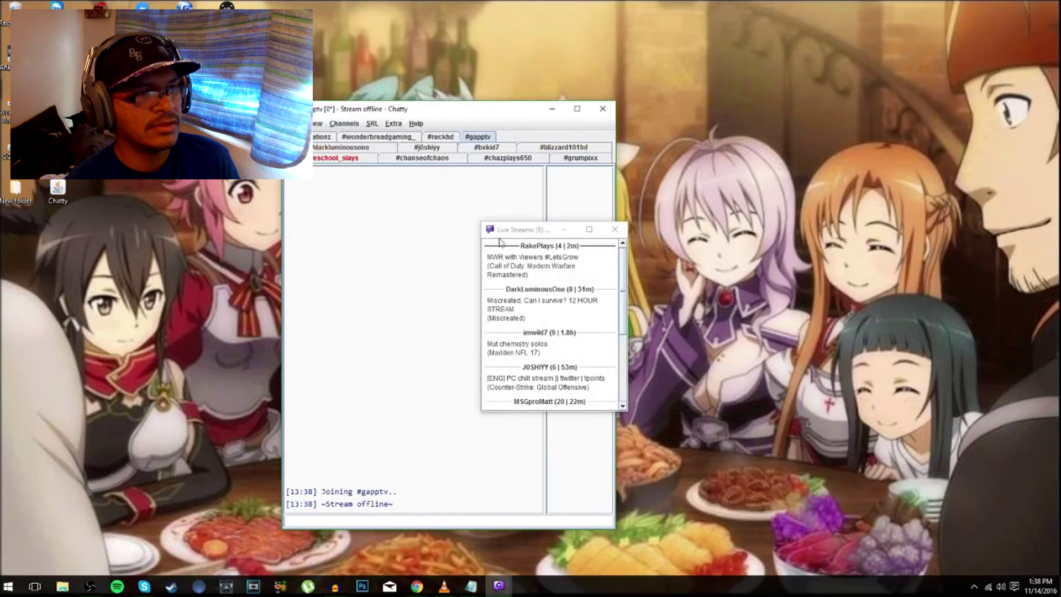
{"action": "left_click", "coordinate": [343, 125]}
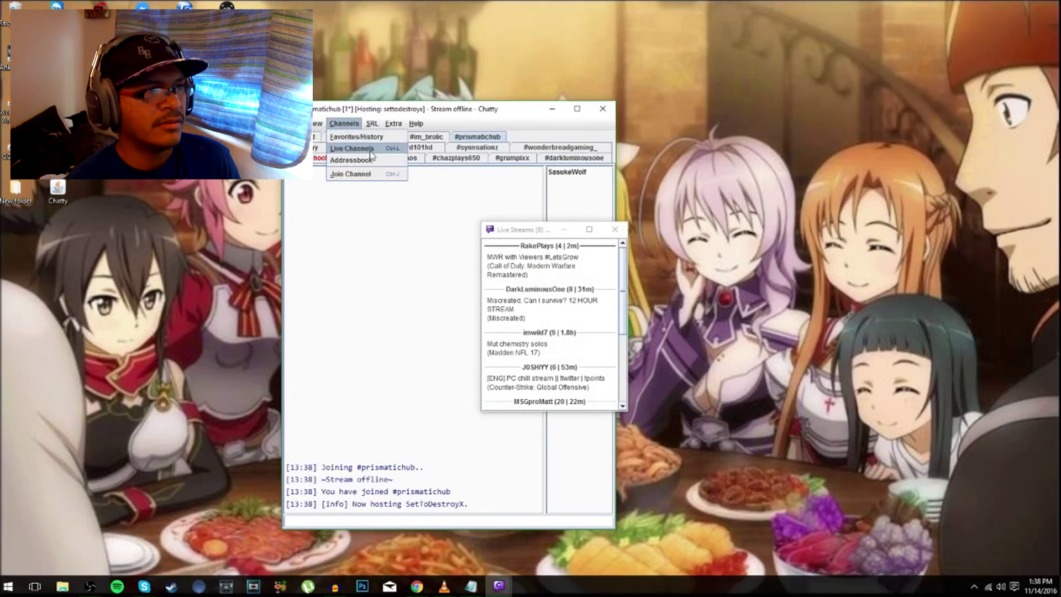
{"action": "left_click", "coordinate": [514, 236]}
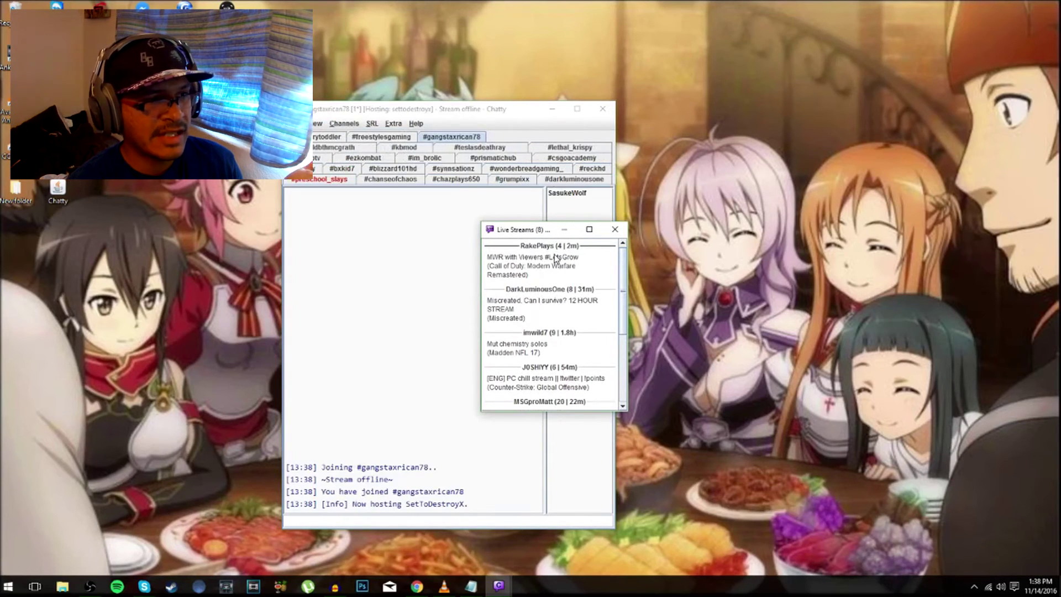
{"action": "left_click", "coordinate": [555, 255]}
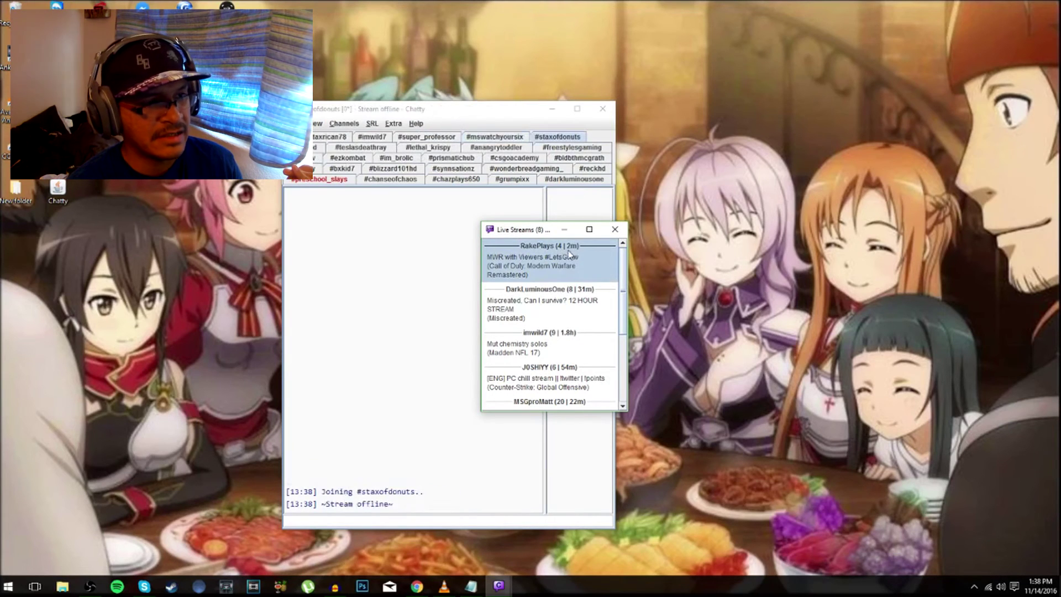
{"action": "left_click", "coordinate": [571, 306]}
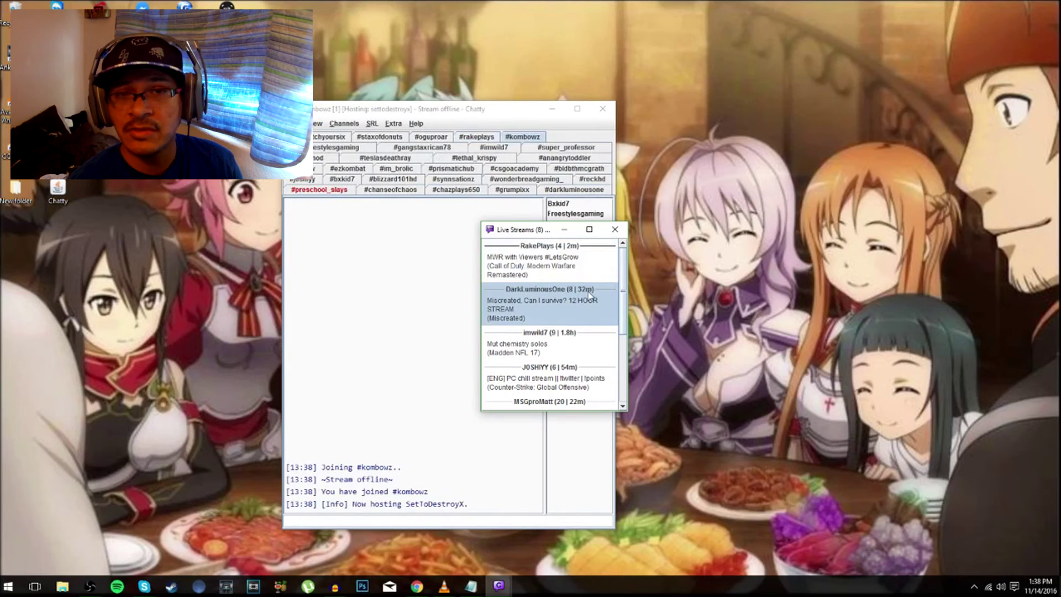
{"action": "scroll", "coordinate": [589, 294], "scroll_direction": "down", "scroll_amount": 5}
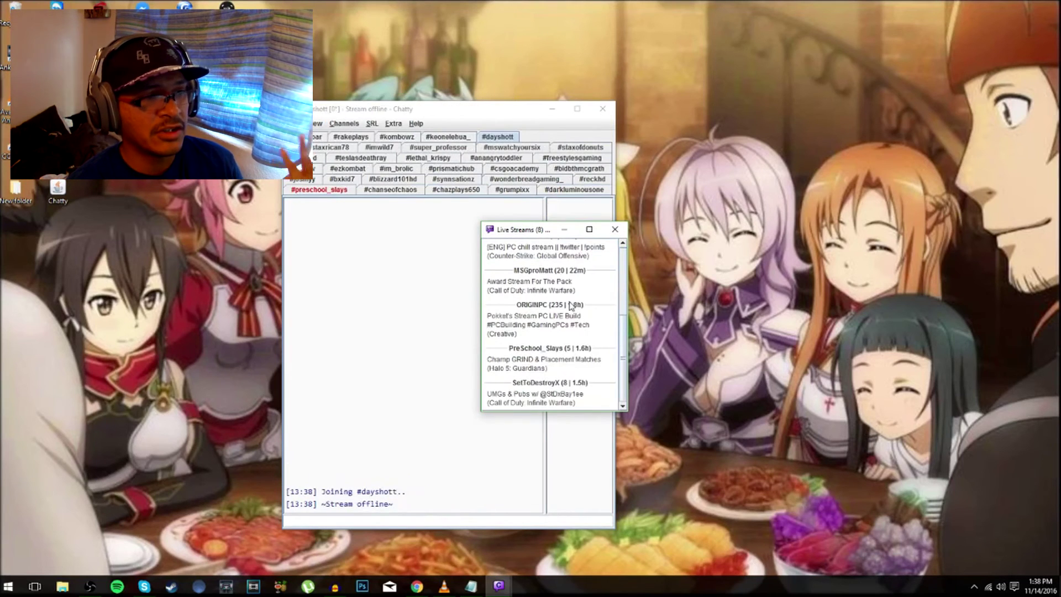
{"action": "scroll", "coordinate": [527, 343], "scroll_direction": "up", "scroll_amount": 5}
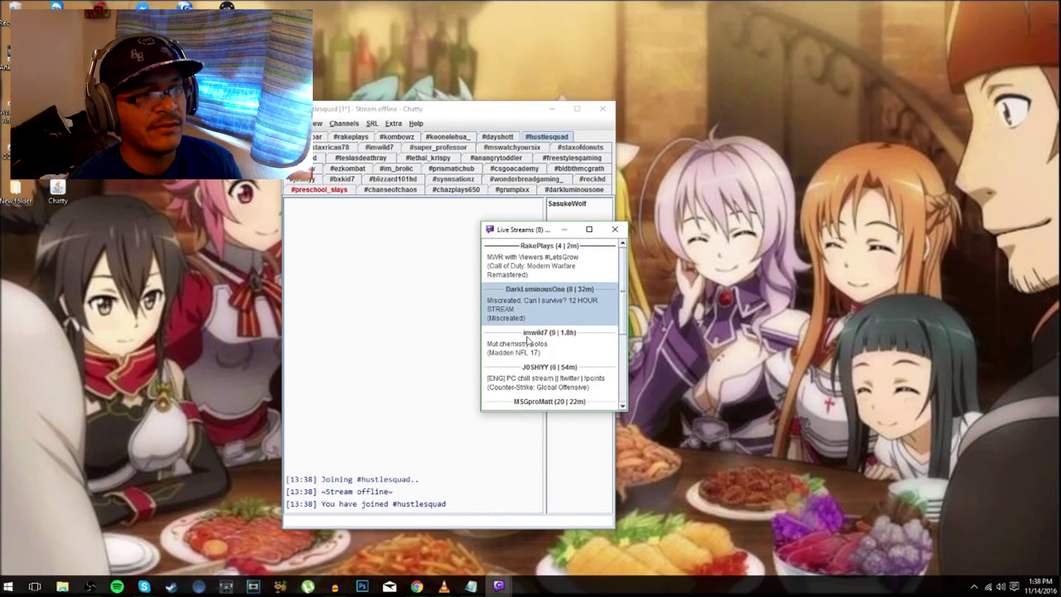
{"action": "scroll", "coordinate": [526, 280], "scroll_direction": "down", "scroll_amount": 4}
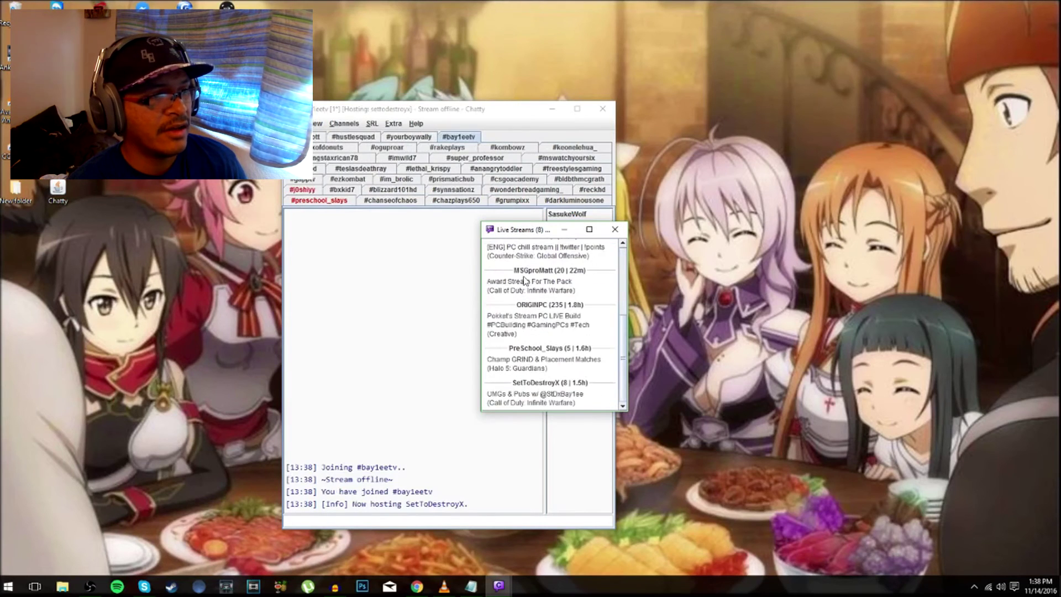
{"action": "scroll", "coordinate": [526, 281], "scroll_direction": "up", "scroll_amount": 4}
{"action": "scroll", "coordinate": [511, 312], "scroll_direction": "up", "scroll_amount": 1}
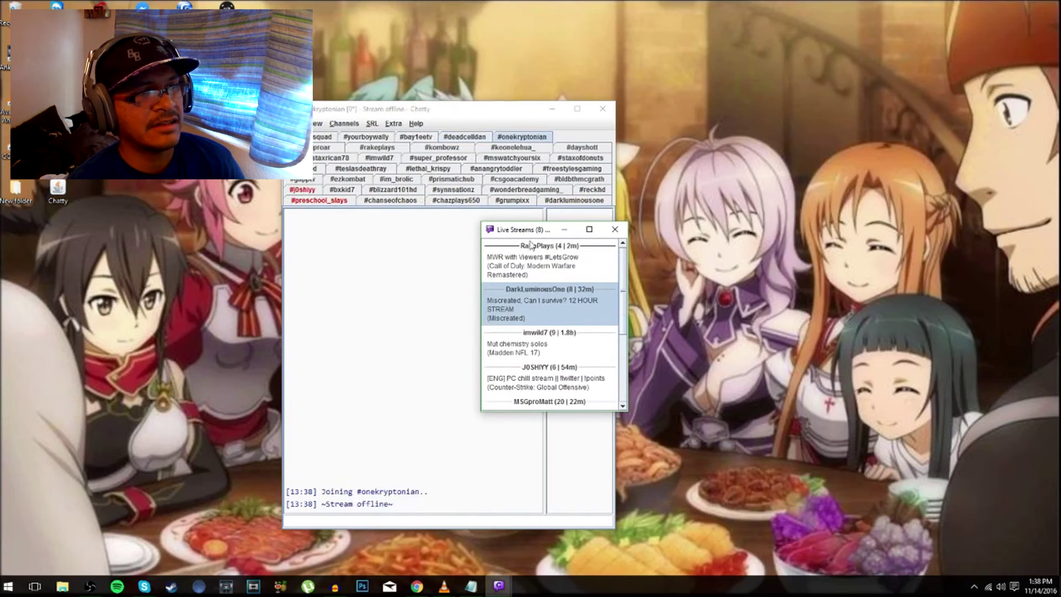
{"action": "left_click", "coordinate": [613, 231]}
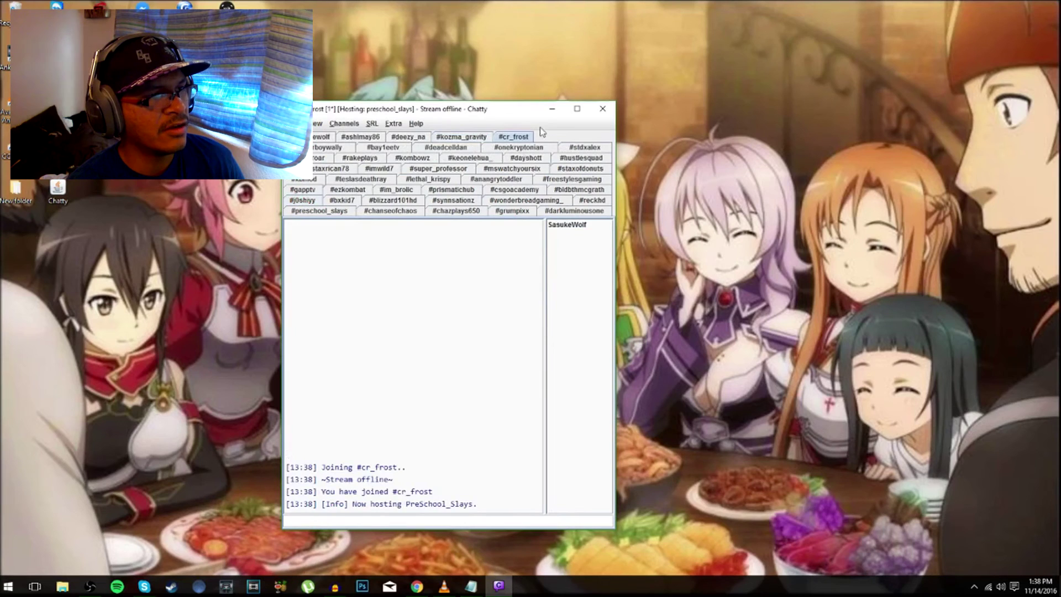
Step: Switch to the #darkluminousone channel's chat
{"action": "left_click", "coordinate": [578, 212]}
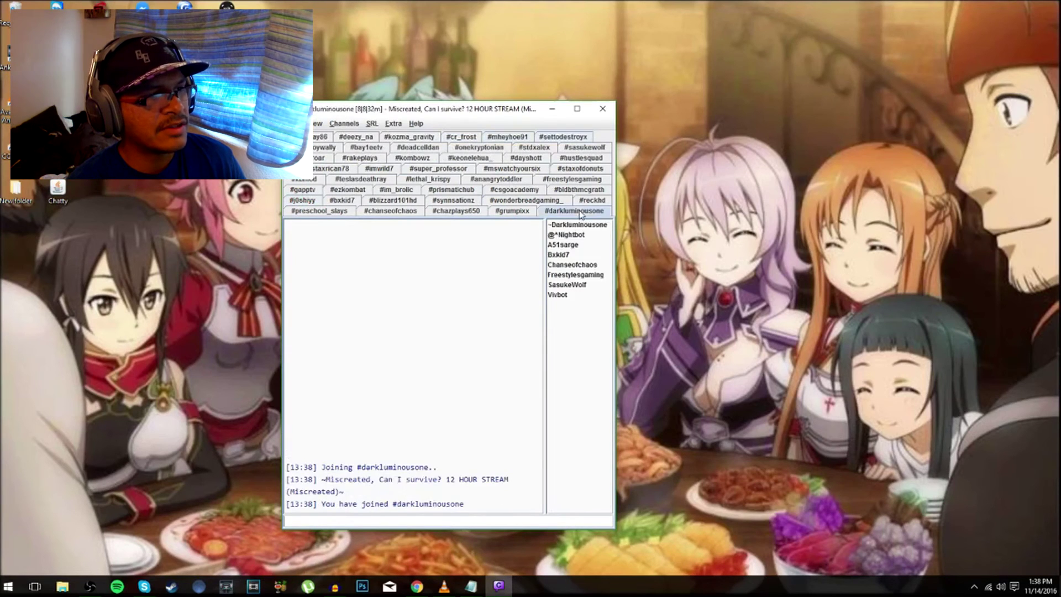
{"action": "left_click", "coordinate": [553, 222]}
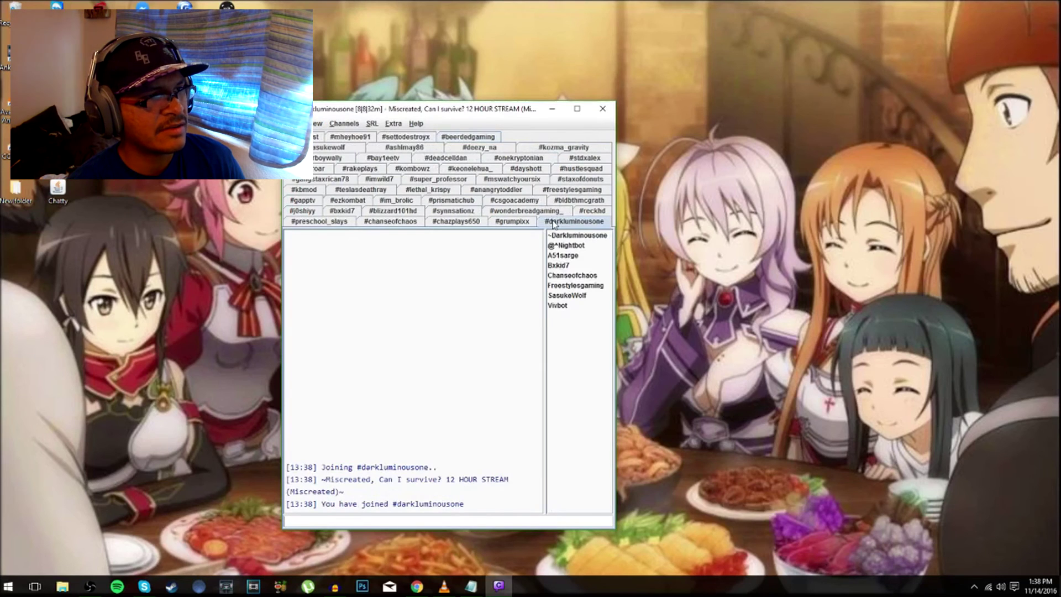